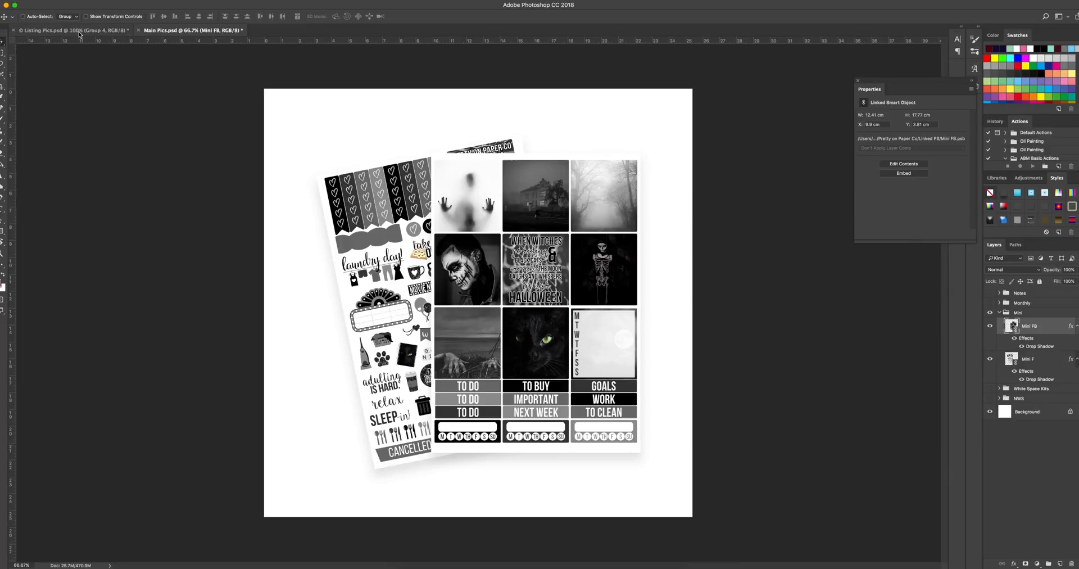
Review the sticker mockups in the Listing Pics.psd and Main Pics.psd documents.
{"action": "left_click", "coordinate": [81, 31]}
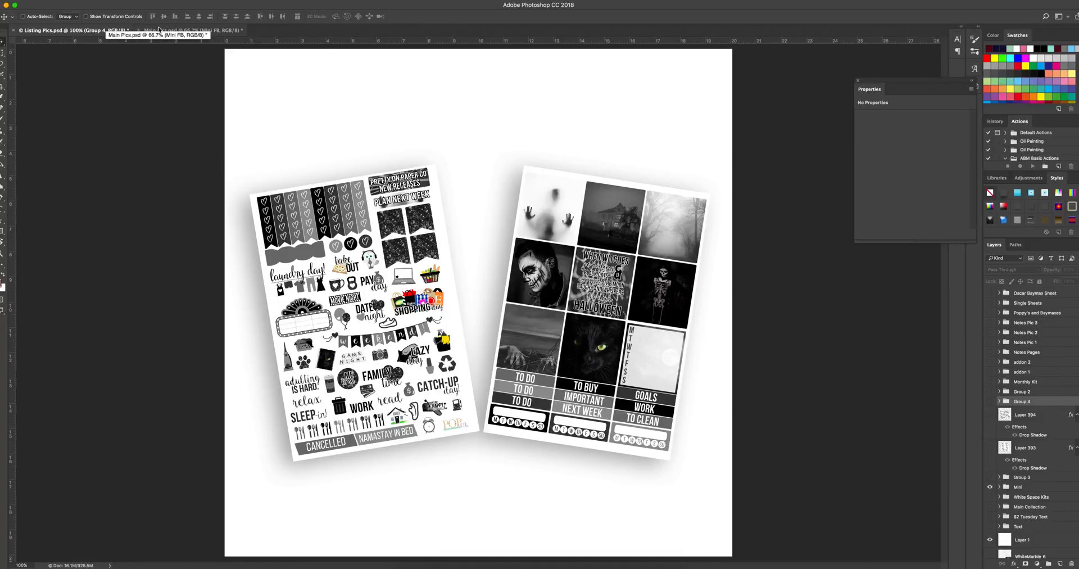
{"action": "left_click", "coordinate": [202, 30]}
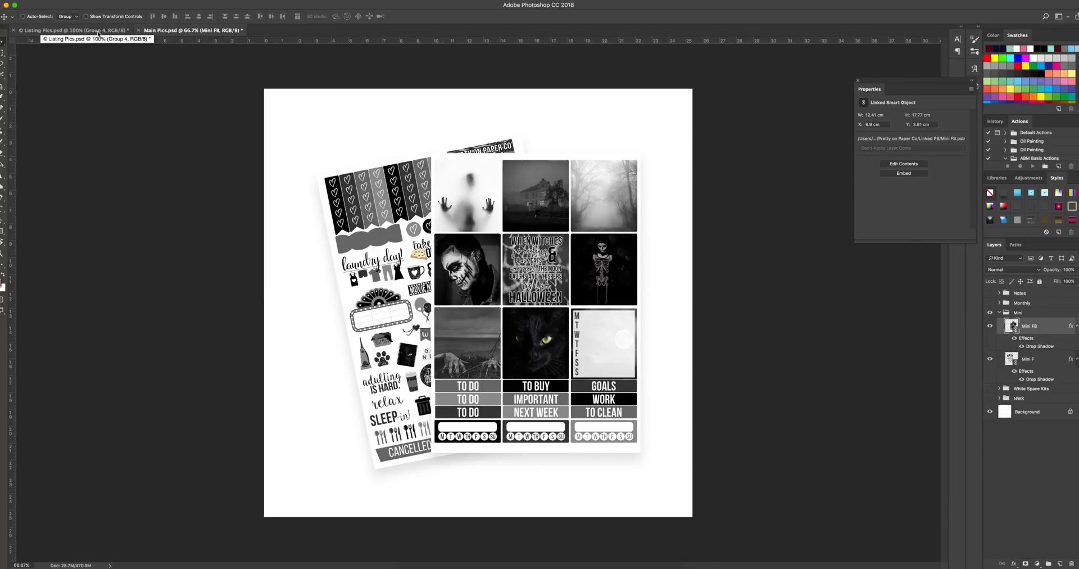
{"action": "left_click", "coordinate": [121, 31]}
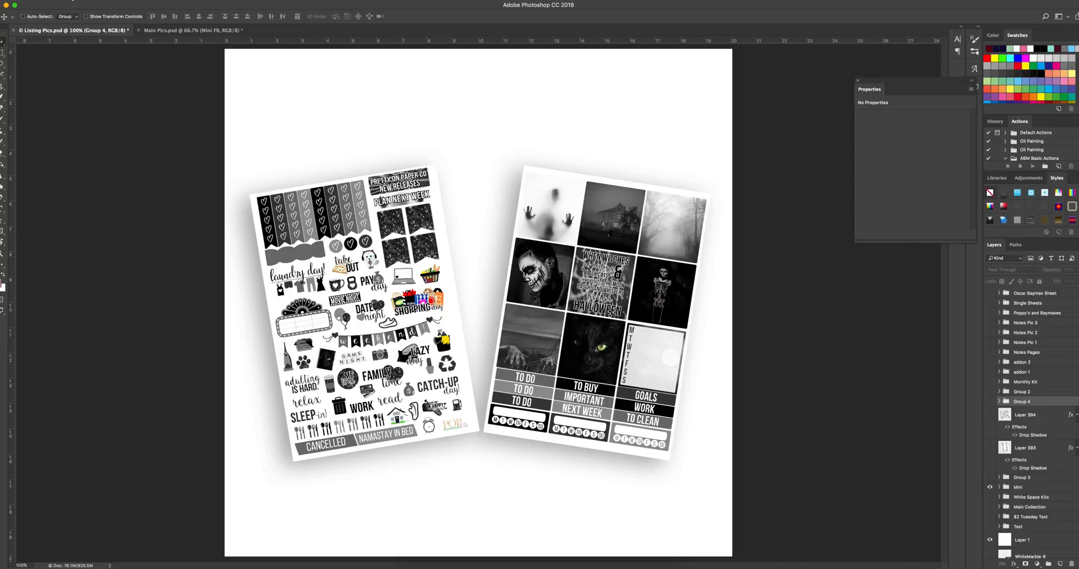
Create a new blank document from the recent custom preset of 2500 x 2500 px at 600 ppi.
{"action": "left_click", "coordinate": [78, 0]}
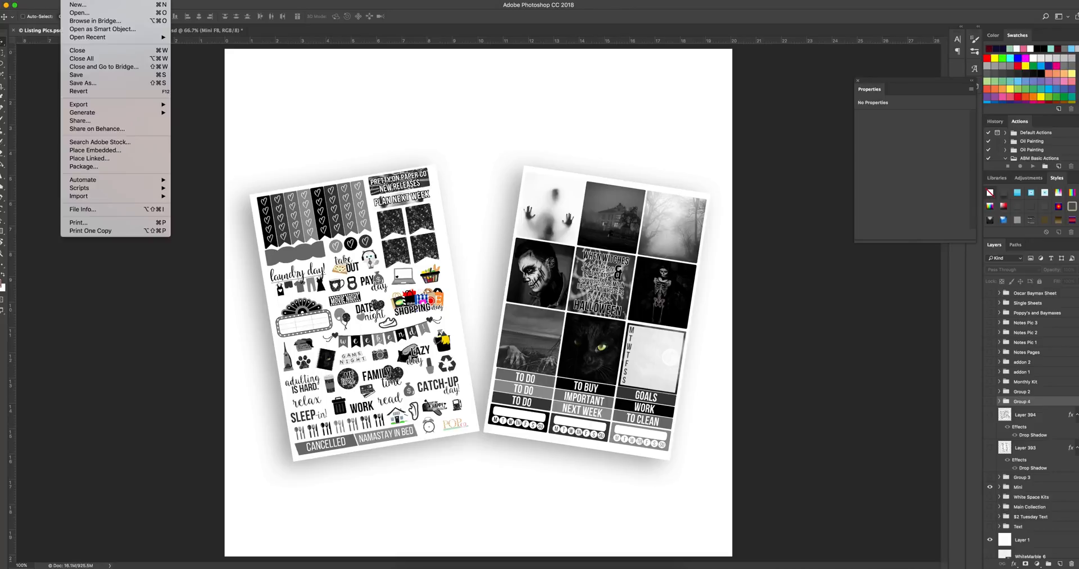
{"action": "left_click", "coordinate": [82, 5]}
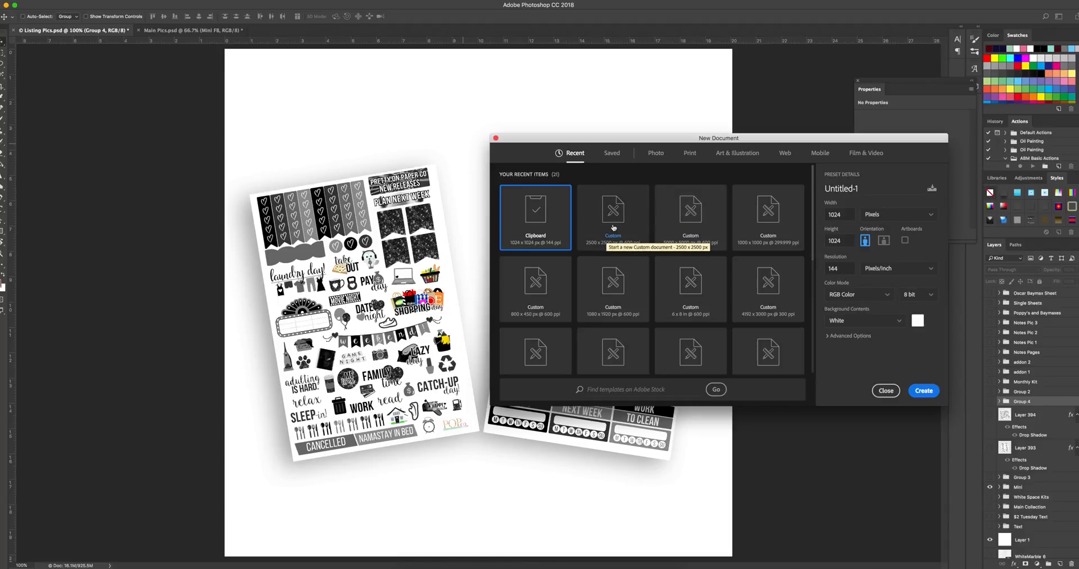
{"action": "left_click", "coordinate": [613, 228]}
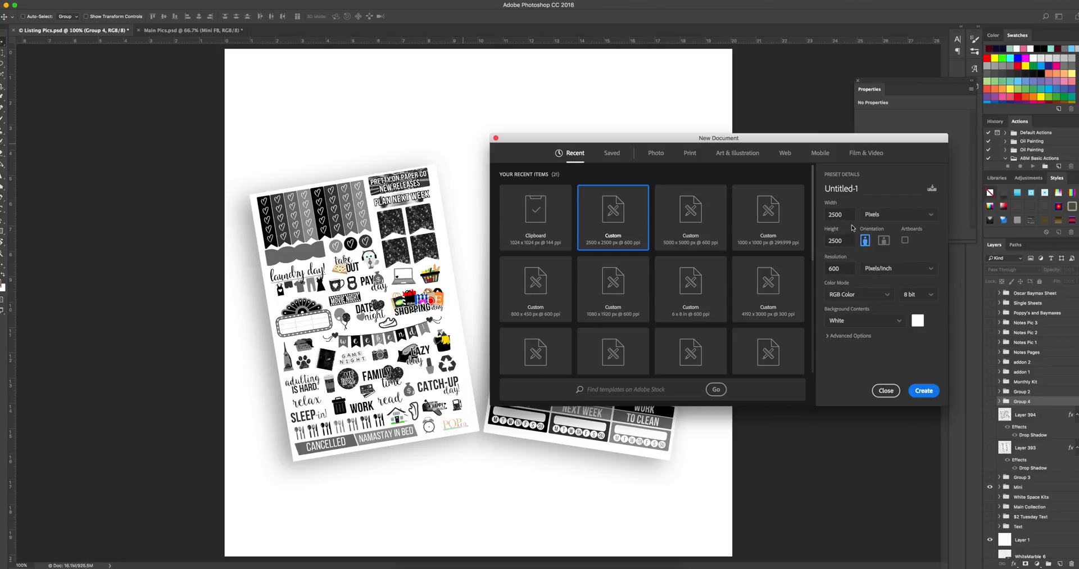
{"action": "left_click", "coordinate": [923, 391]}
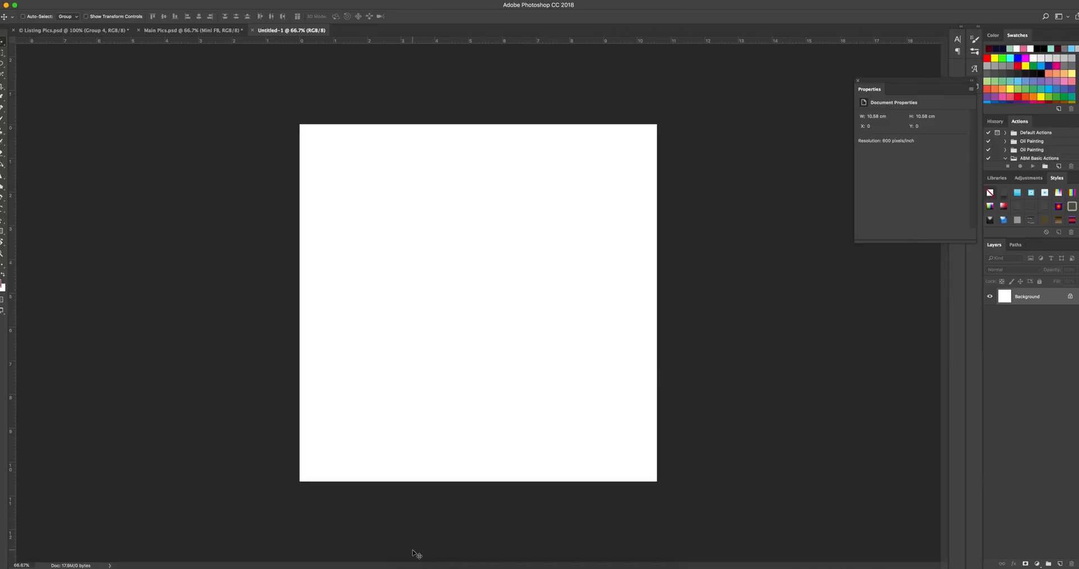
Open Greys (1) copy.pdf from the Desktop folder in Photoshop, importing its page at 300 pixels/inch in RGB Color.
{"action": "left_click", "coordinate": [419, 567]}
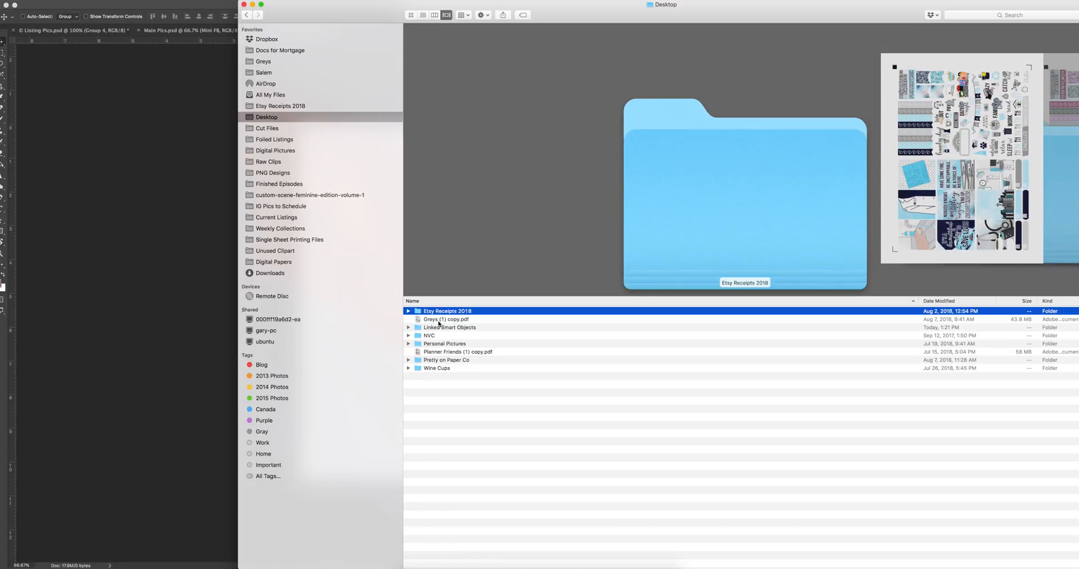
{"action": "left_click", "coordinate": [435, 319]}
{"action": "right_click", "coordinate": [426, 319]}
{"action": "left_click", "coordinate": [426, 321]}
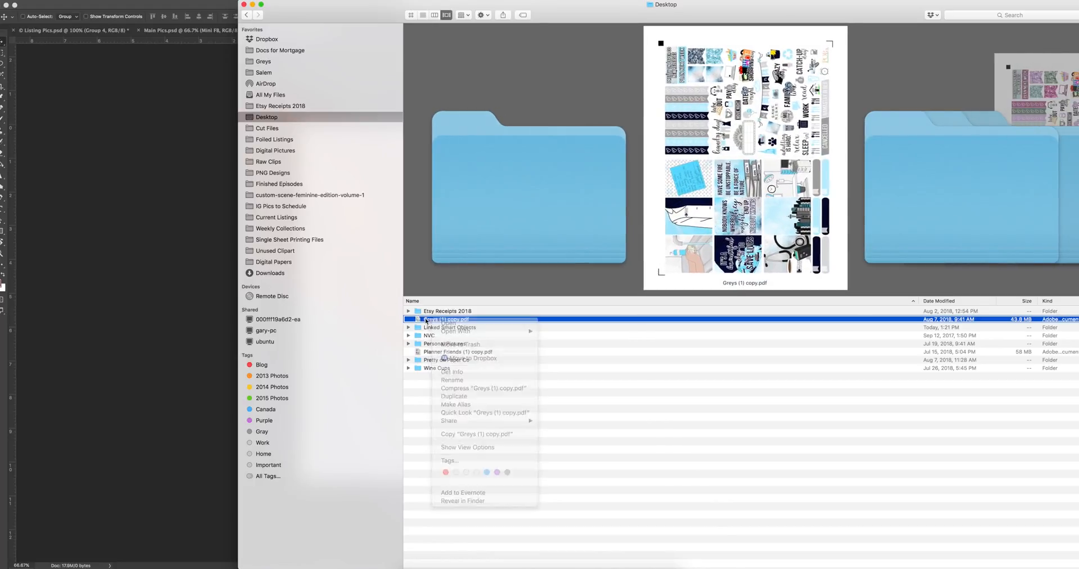
{"action": "left_click_drag", "start_coordinate": [445, 11], "coordinate": [335, 12]}
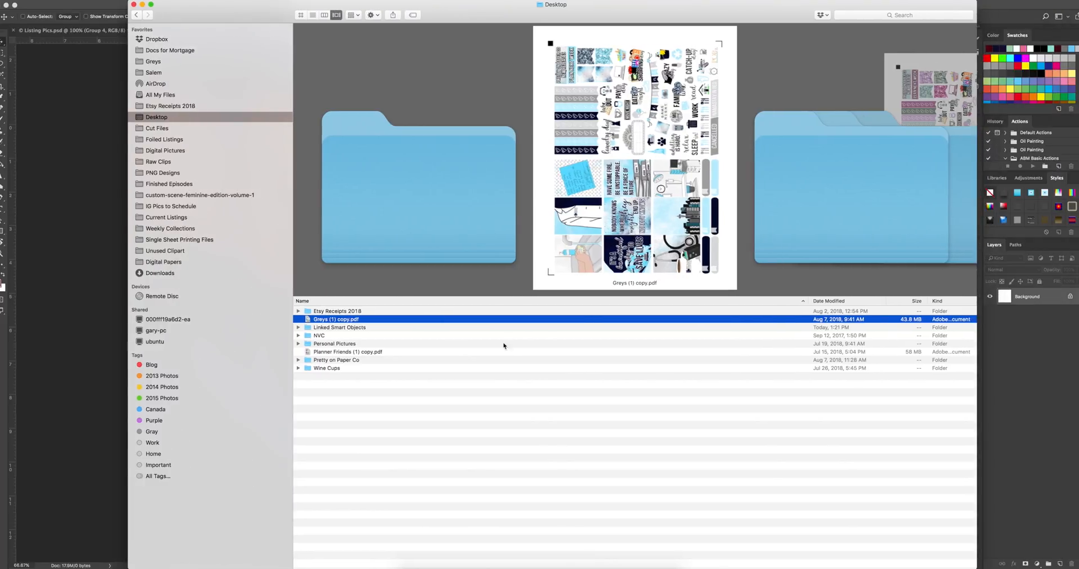
{"action": "right_click", "coordinate": [340, 321]}
{"action": "mouse_move", "coordinate": [361, 330]}
{"action": "left_click", "coordinate": [490, 364]}
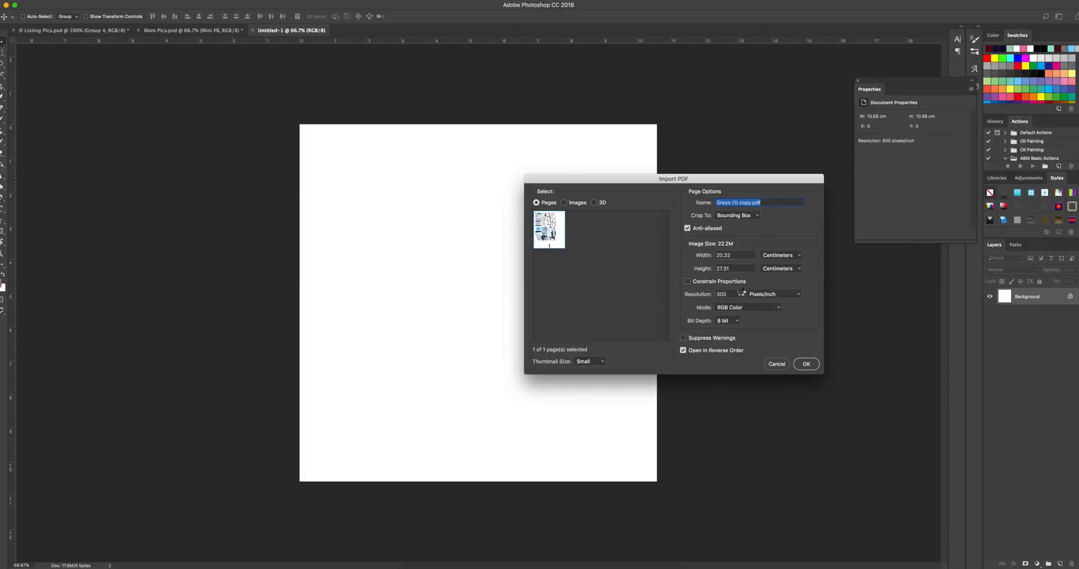
{"action": "key", "text": "Return"}
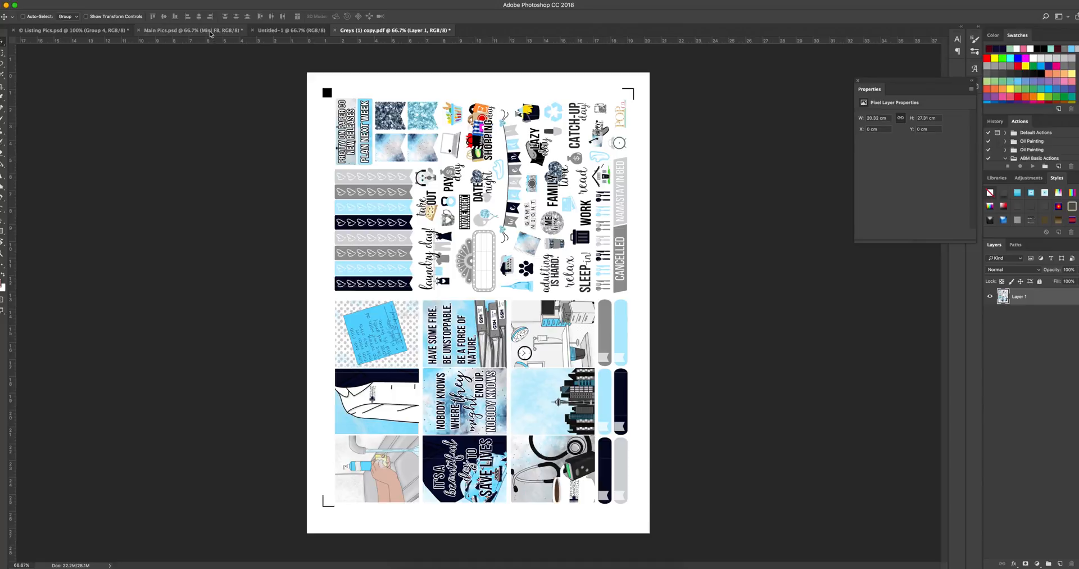
Crop all four margins of the PDF page to remove the registration marks around the stickers.
{"action": "key", "text": "c"}
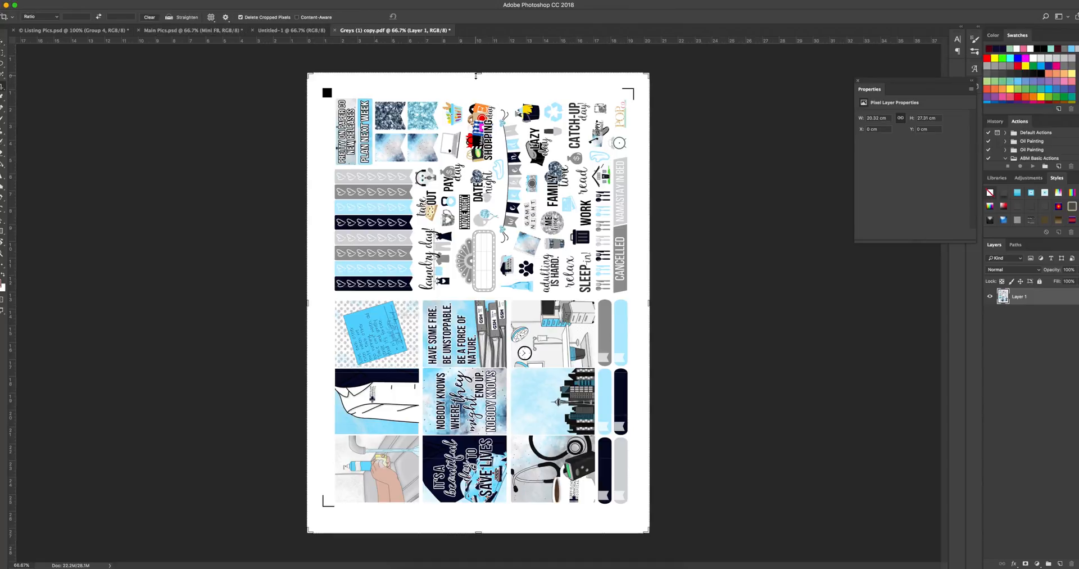
{"action": "left_click_drag", "start_coordinate": [477, 74], "coordinate": [477, 87]}
{"action": "left_click_drag", "start_coordinate": [308, 304], "coordinate": [320, 306]}
{"action": "left_click_drag", "start_coordinate": [636, 302], "coordinate": [628, 302]}
{"action": "left_click_drag", "start_coordinate": [478, 521], "coordinate": [480, 507]}
{"action": "key", "text": "Return"}
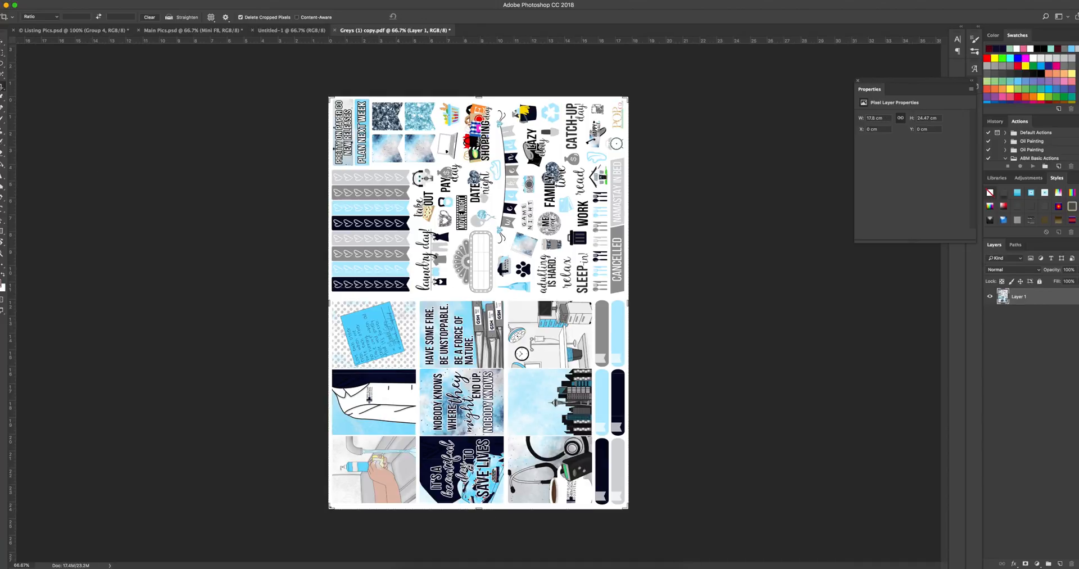
Crop the page from below so only the upper functional sticker sheet remains.
{"action": "left_click_drag", "start_coordinate": [479, 507], "coordinate": [473, 404]}
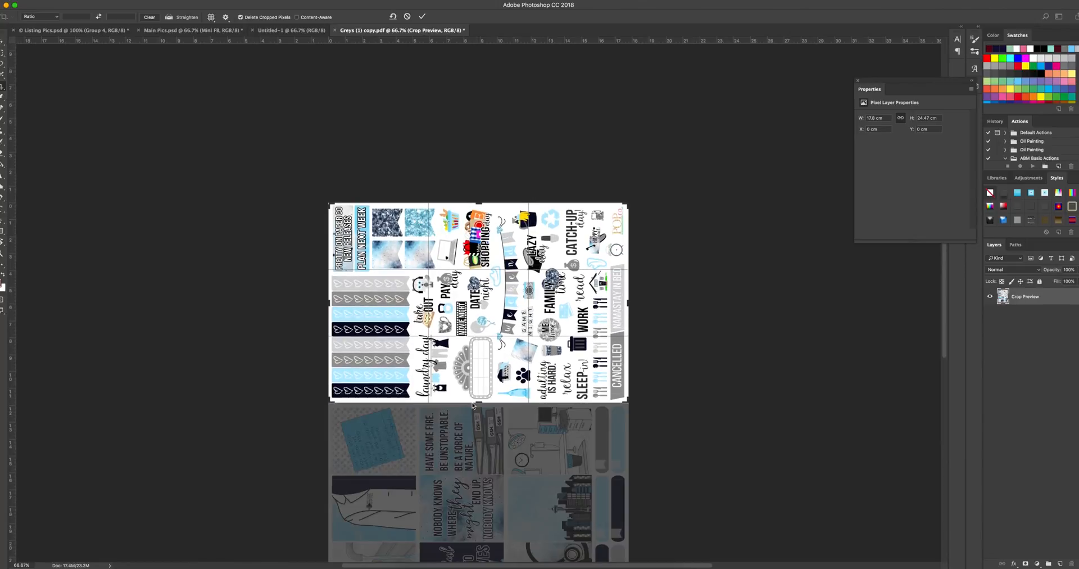
{"action": "key", "text": "Return"}
{"action": "key", "text": "v"}
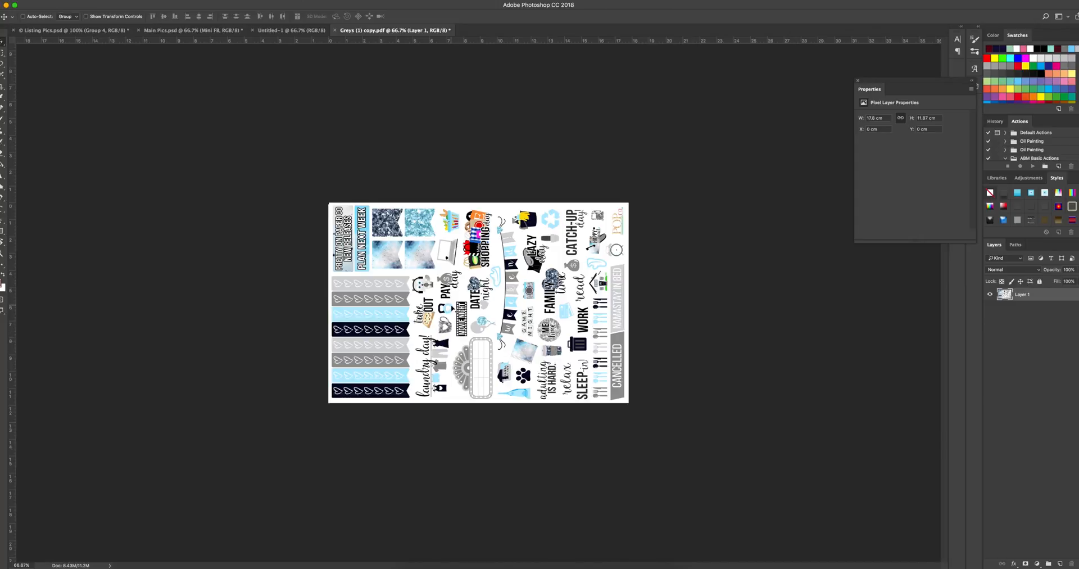
Copy the functional sheet onto the middle of the Untitled-1 canvas and convert its layer to a smart object.
{"action": "left_click_drag", "start_coordinate": [424, 261], "coordinate": [357, 211]}
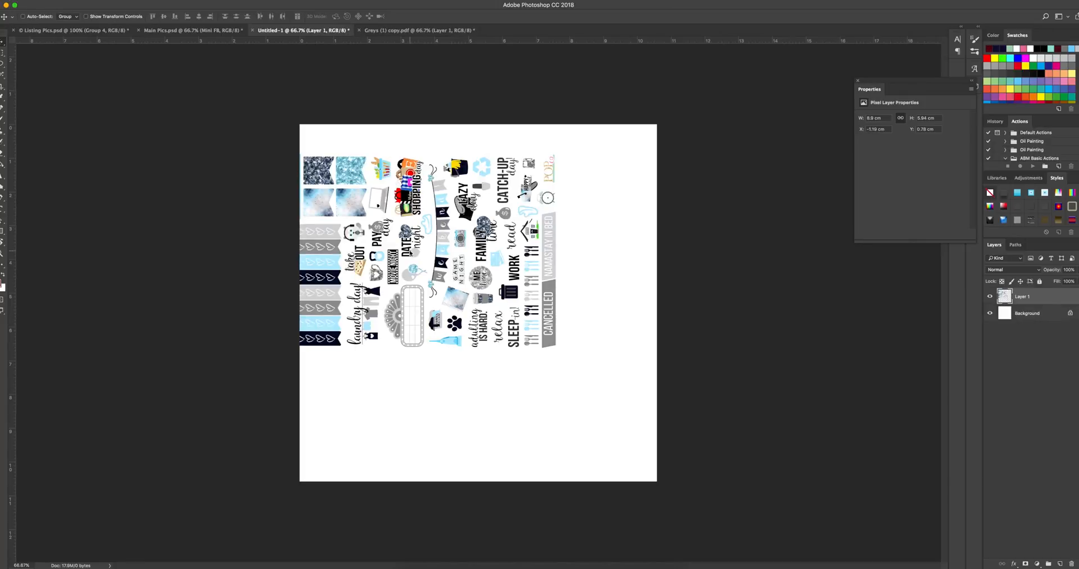
{"action": "left_click_drag", "start_coordinate": [413, 254], "coordinate": [472, 297]}
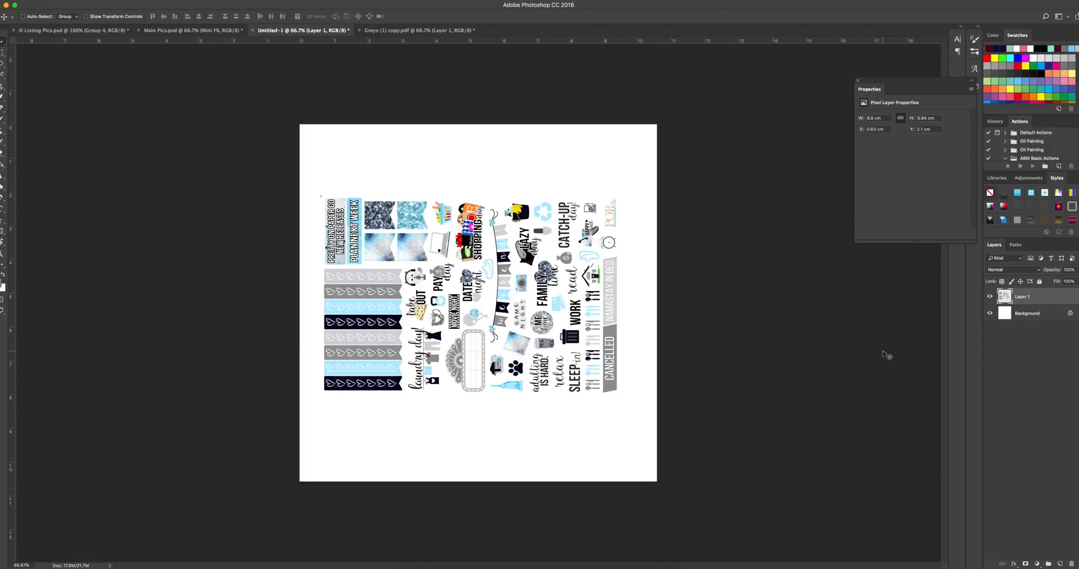
{"action": "right_click", "coordinate": [1030, 304]}
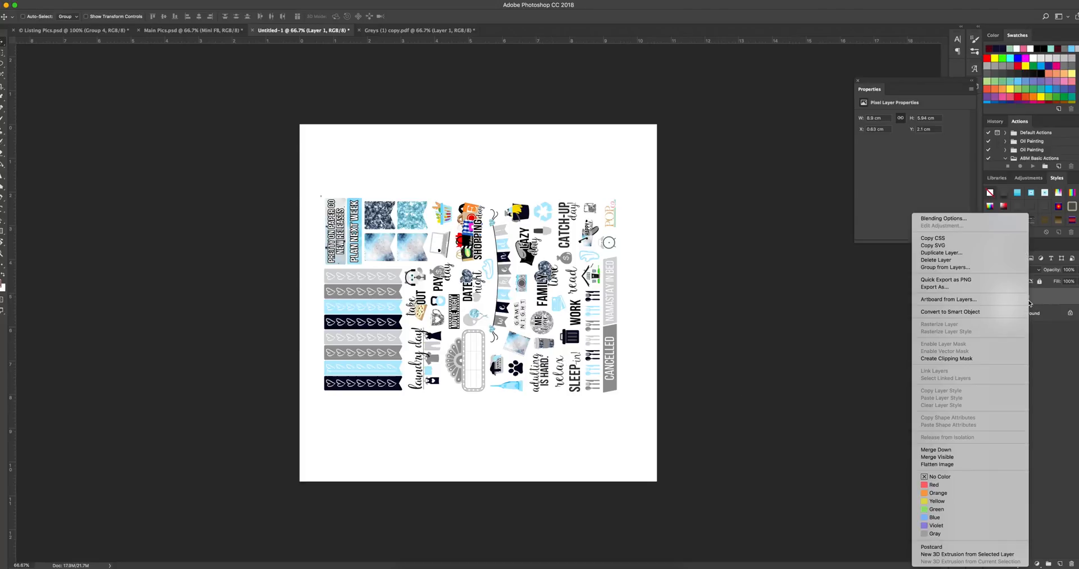
{"action": "left_click", "coordinate": [981, 312]}
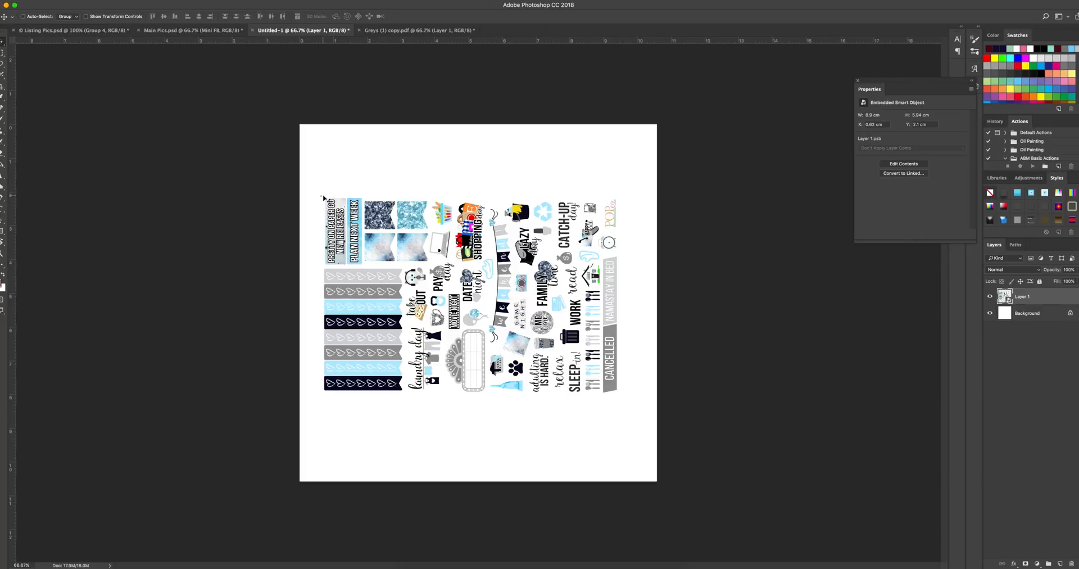
Rotate the functional sheet clockwise until it stands nearly upright with a slight counterclockwise tilt, and place it on the canvas's left half.
{"action": "key", "text": "ctrl+t"}
{"action": "left_click_drag", "start_coordinate": [310, 191], "coordinate": [536, 170]}
{"action": "left_click_drag", "start_coordinate": [529, 208], "coordinate": [482, 212]}
{"action": "key", "text": "Return"}
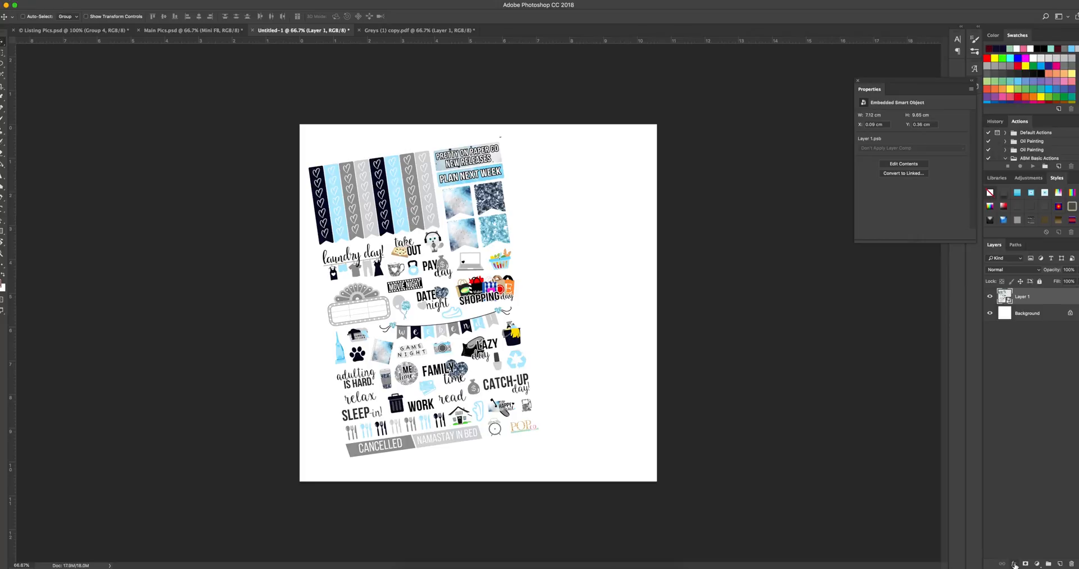
Add a drop shadow to the functional sheet layer and lower the shadow's opacity slightly.
{"action": "left_click", "coordinate": [1013, 564]}
{"action": "left_click", "coordinate": [1033, 546]}
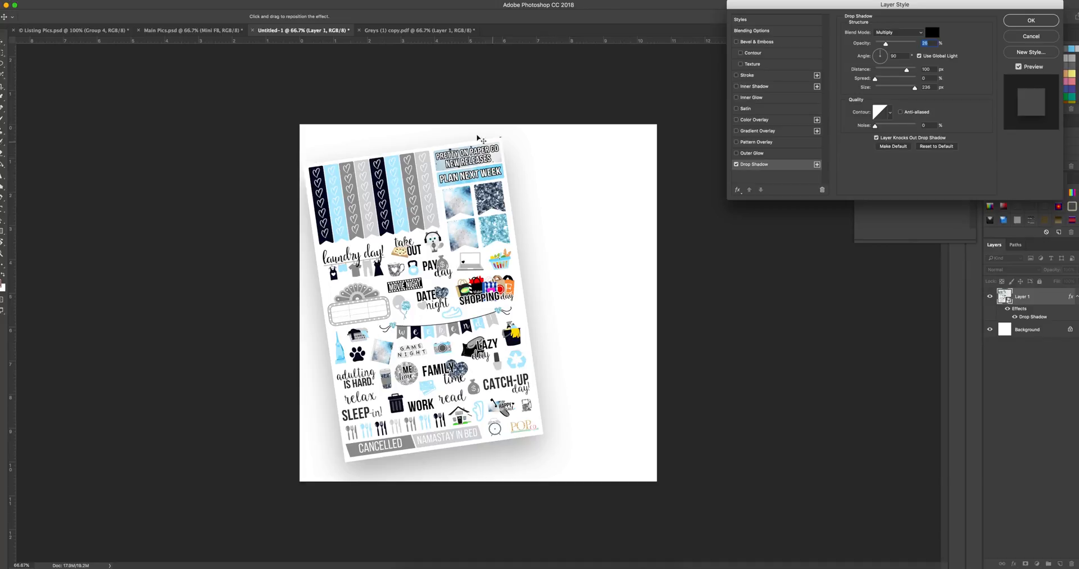
{"action": "mouse_move", "coordinate": [888, 47]}
{"action": "left_mouse_down"}
{"action": "mouse_move", "coordinate": [902, 48]}
{"action": "mouse_move", "coordinate": [881, 49]}
{"action": "left_mouse_up"}
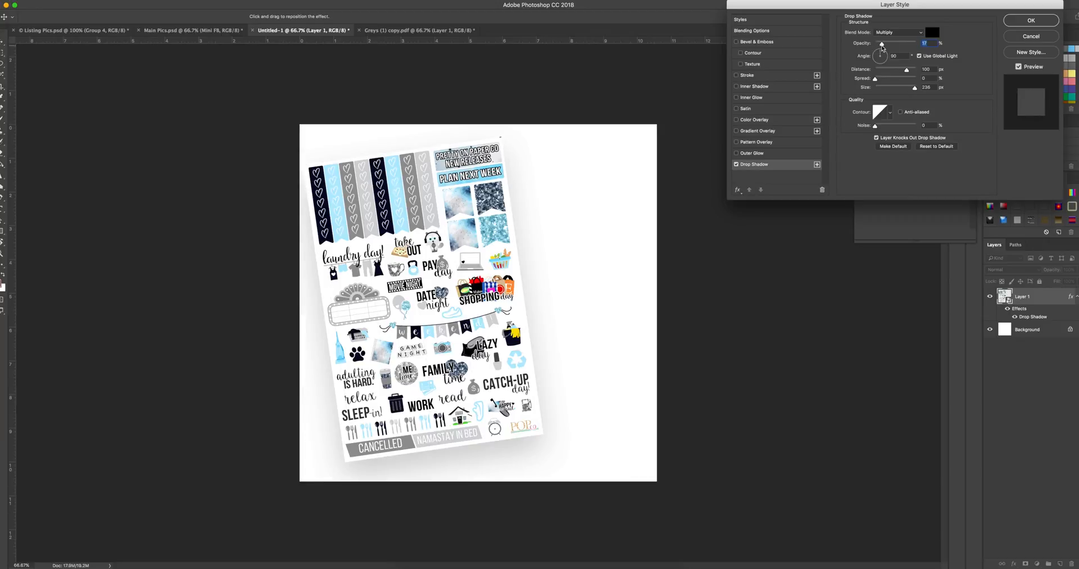
{"action": "left_click_drag", "start_coordinate": [882, 47], "coordinate": [884, 48]}
{"action": "left_click", "coordinate": [1021, 21]}
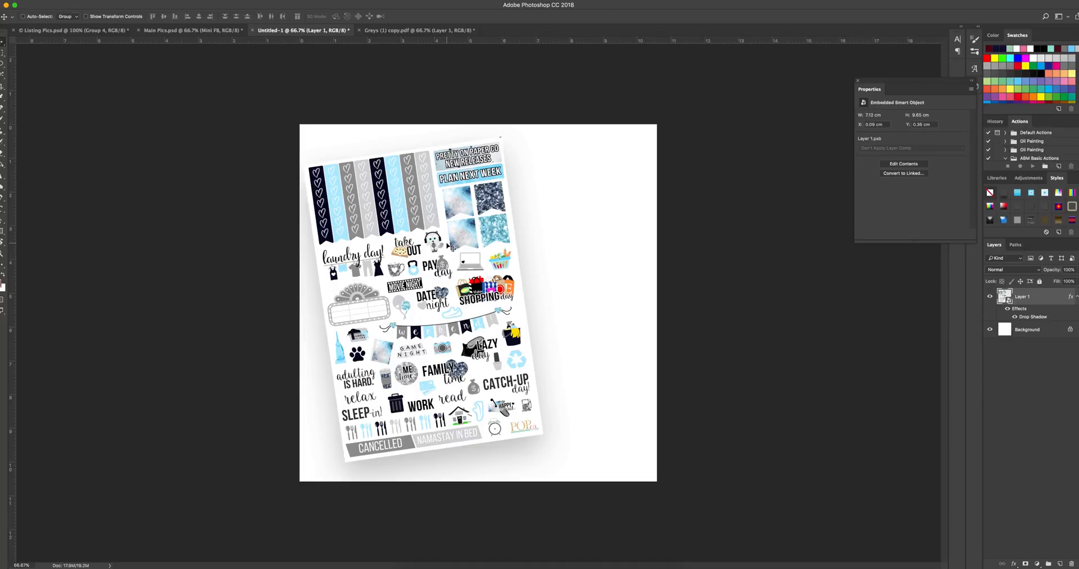
Convert the sheet's smart object to a linked one, saved as Functional Sheet in the Linked Smart Objects folder.
{"action": "right_click", "coordinate": [1022, 297]}
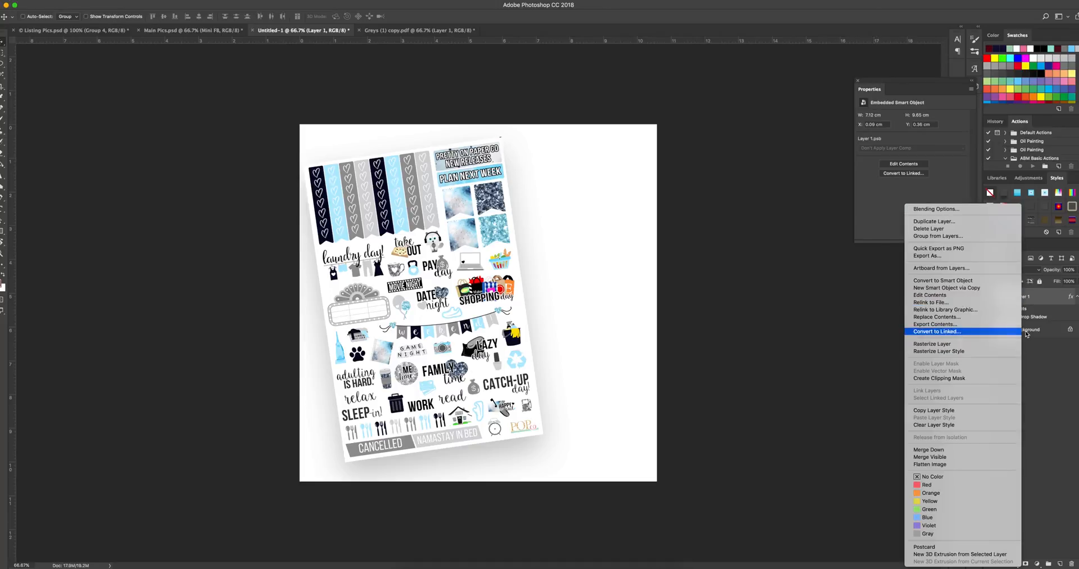
{"action": "left_click", "coordinate": [1039, 307]}
{"action": "right_click", "coordinate": [1032, 303]}
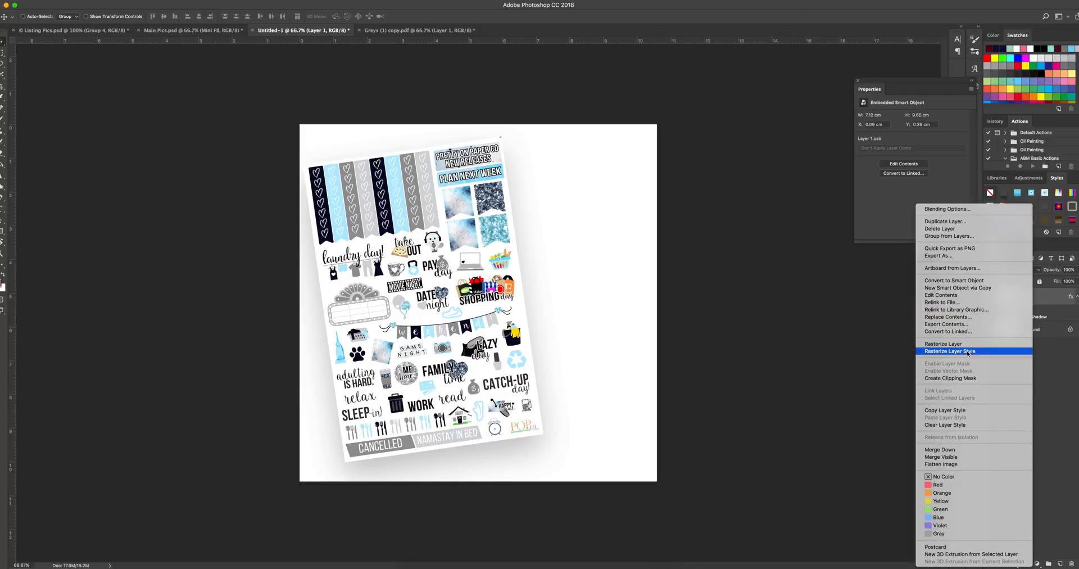
{"action": "left_click", "coordinate": [949, 331]}
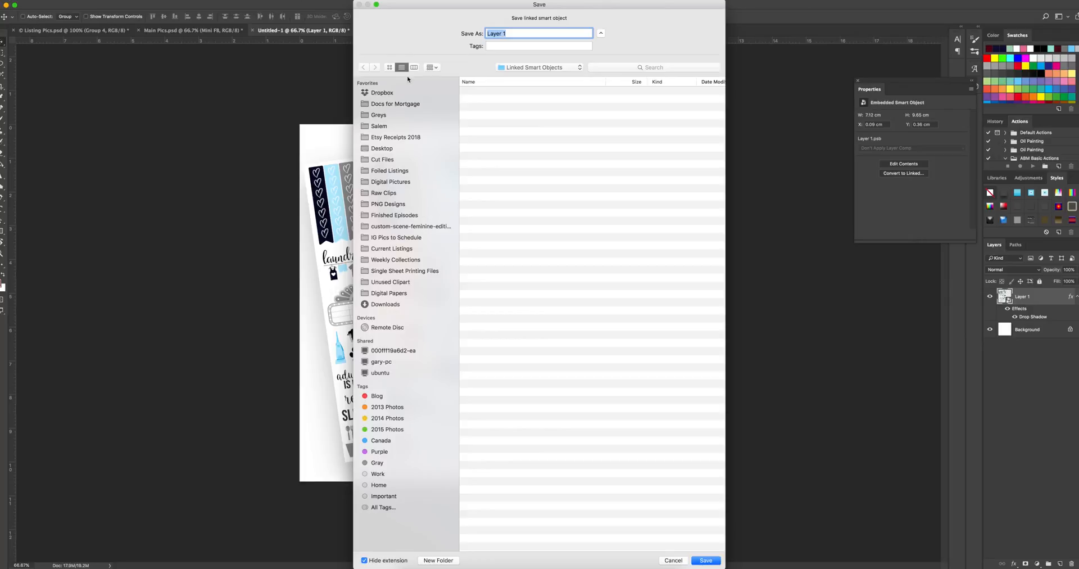
{"action": "type", "text": "Functional Sheet"}
{"action": "left_click", "coordinate": [515, 68]}
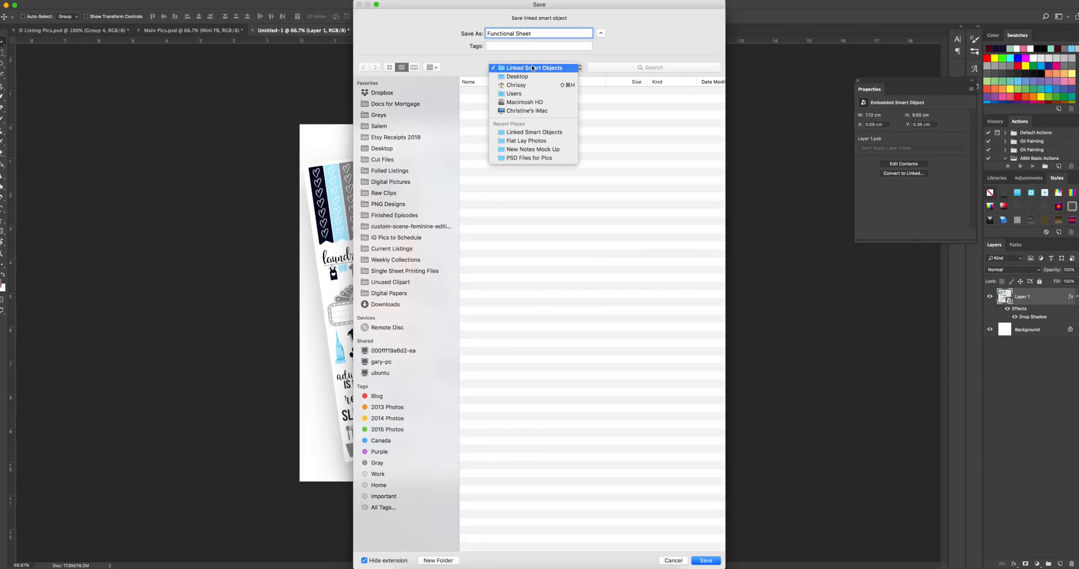
{"action": "left_click", "coordinate": [533, 68]}
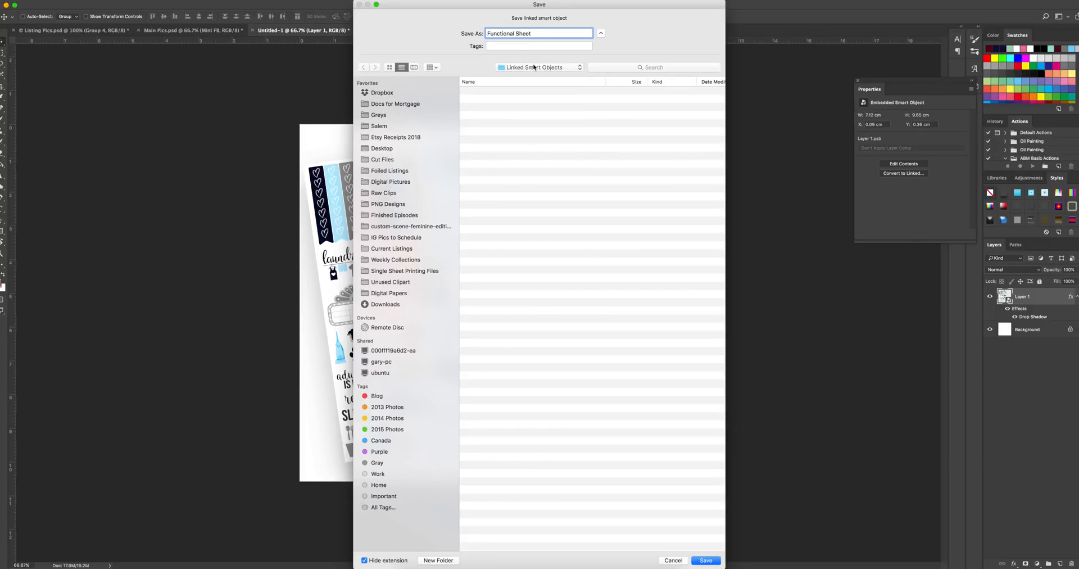
{"action": "key", "text": "Return"}
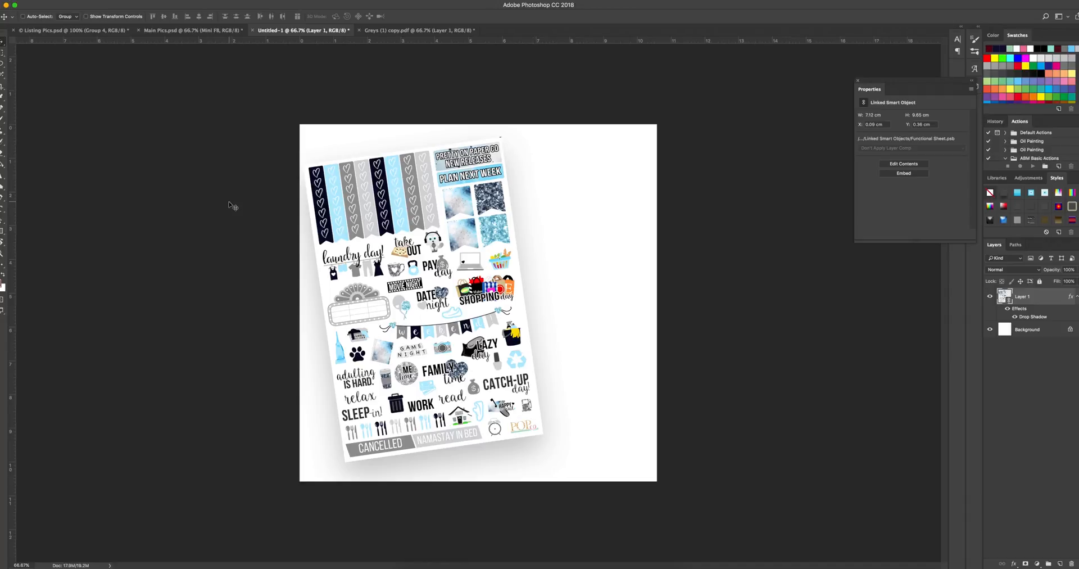
Return to the Greys (1) copy.pdf document and undo the crop that removed the lower sheet.
{"action": "left_click", "coordinate": [418, 31]}
{"action": "key", "text": "c"}
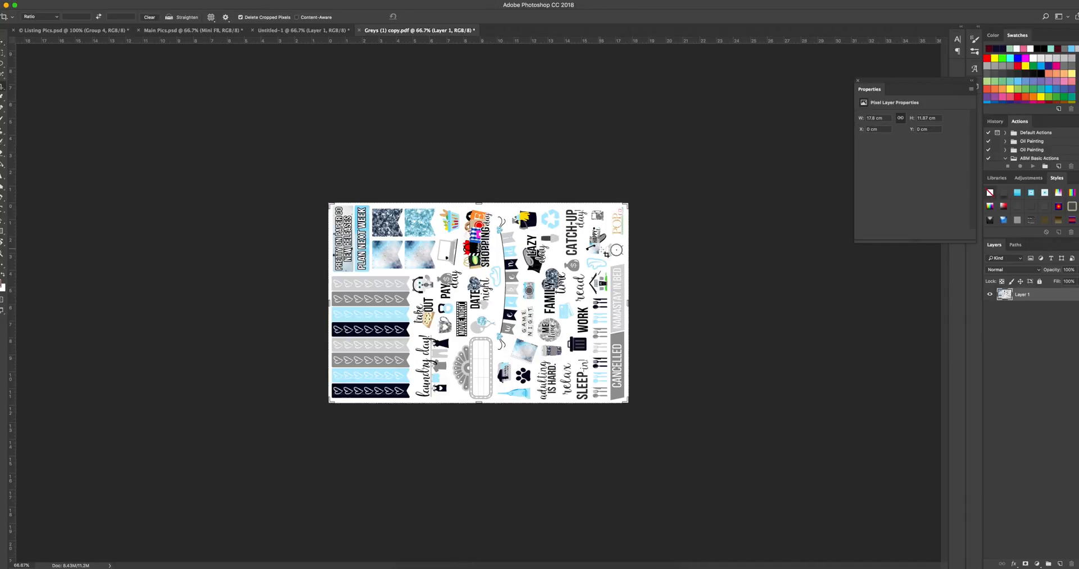
{"action": "key", "text": "Escape"}
{"action": "left_click", "coordinate": [84, 1]}
{"action": "left_click", "coordinate": [99, 21]}
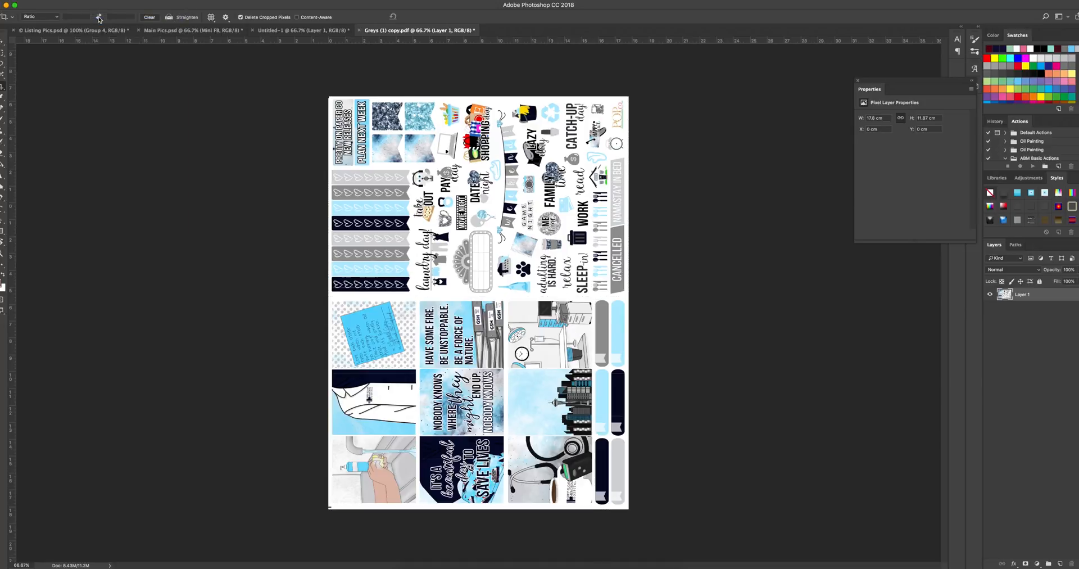
Crop the PDF page to the lower full-box sheet and copy it into the Untitled-1 document over the functional sheet.
{"action": "left_click", "coordinate": [447, 128]}
{"action": "left_click_drag", "start_coordinate": [481, 97], "coordinate": [479, 197]}
{"action": "key", "text": "Return"}
{"action": "key", "text": "v"}
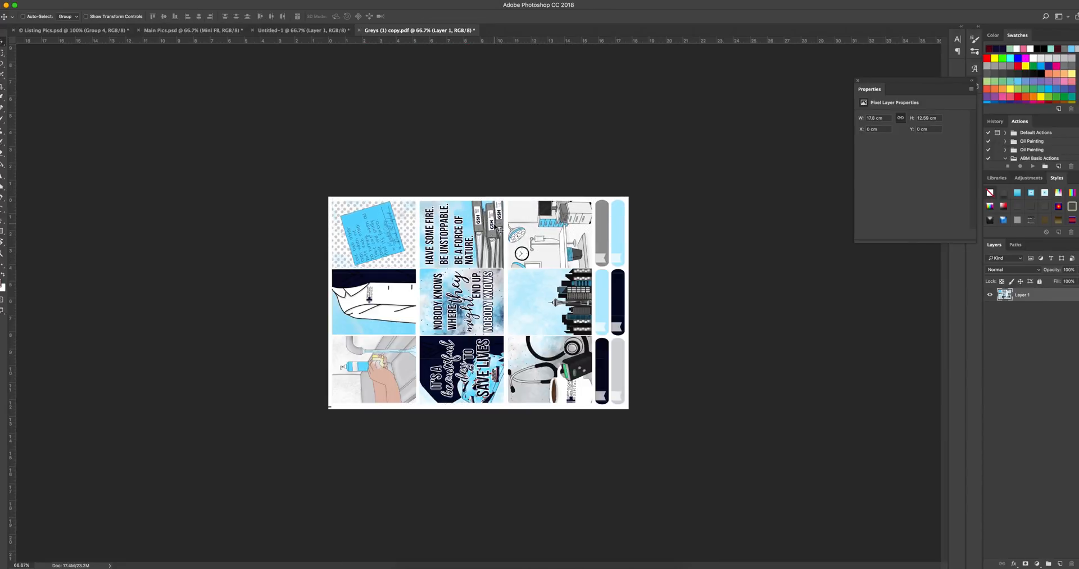
{"action": "left_click", "coordinate": [331, 30]}
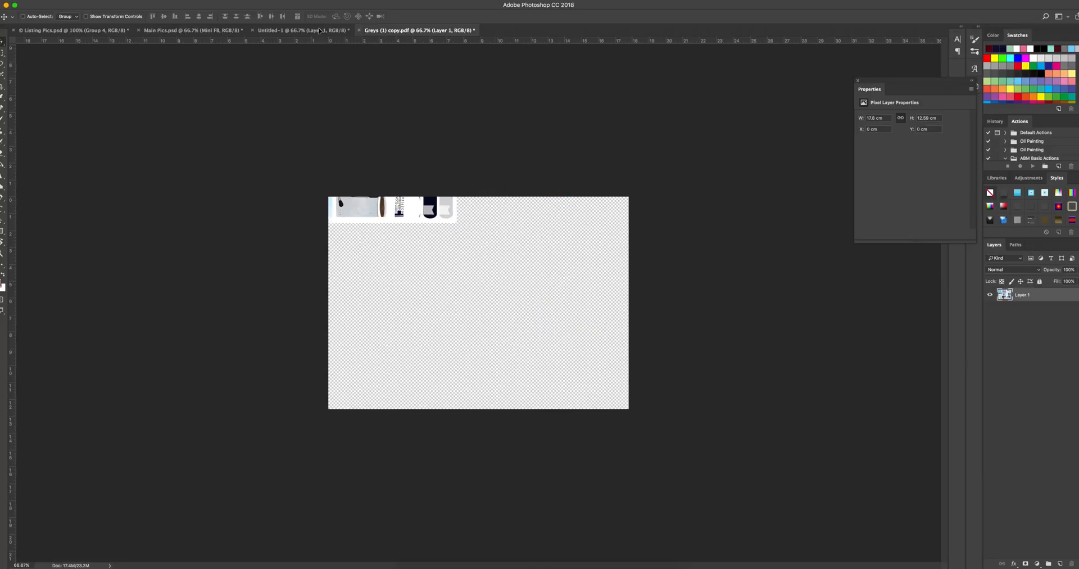
{"action": "left_click_drag", "start_coordinate": [319, 30], "coordinate": [496, 279]}
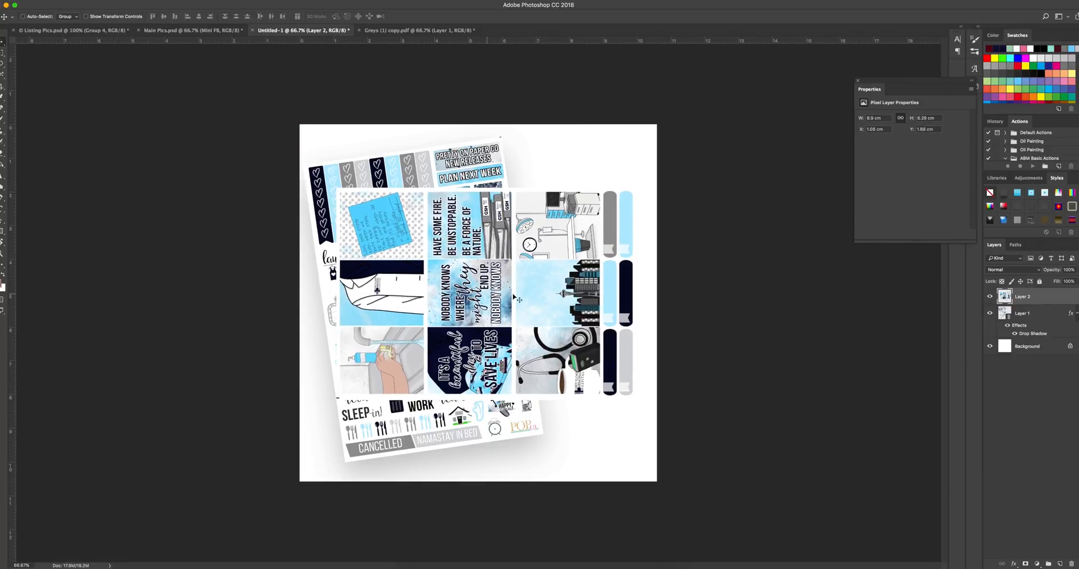
Convert the full-box sheet layer to a smart object and rotate it upright with a slight clockwise tilt, overlapping the functional sheet.
{"action": "right_click", "coordinate": [1037, 304]}
{"action": "left_click", "coordinate": [981, 312]}
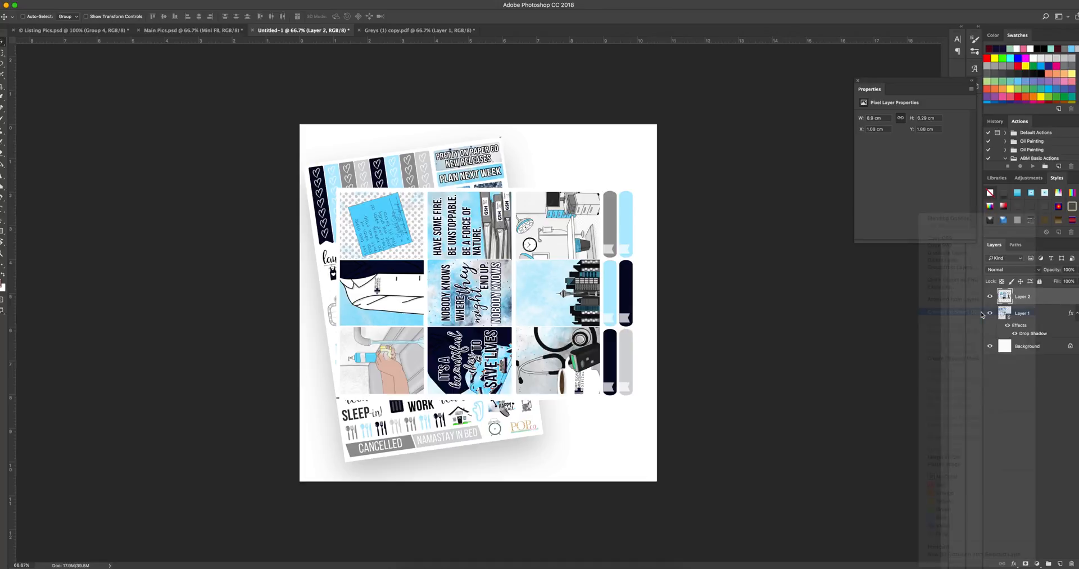
{"action": "key", "text": "ctrl+t"}
{"action": "left_click_drag", "start_coordinate": [385, 180], "coordinate": [595, 214]}
{"action": "key", "text": "Return"}
Add a drop shadow to the full-box sheet layer, accepting the preset shadow settings.
{"action": "left_click", "coordinate": [1014, 563]}
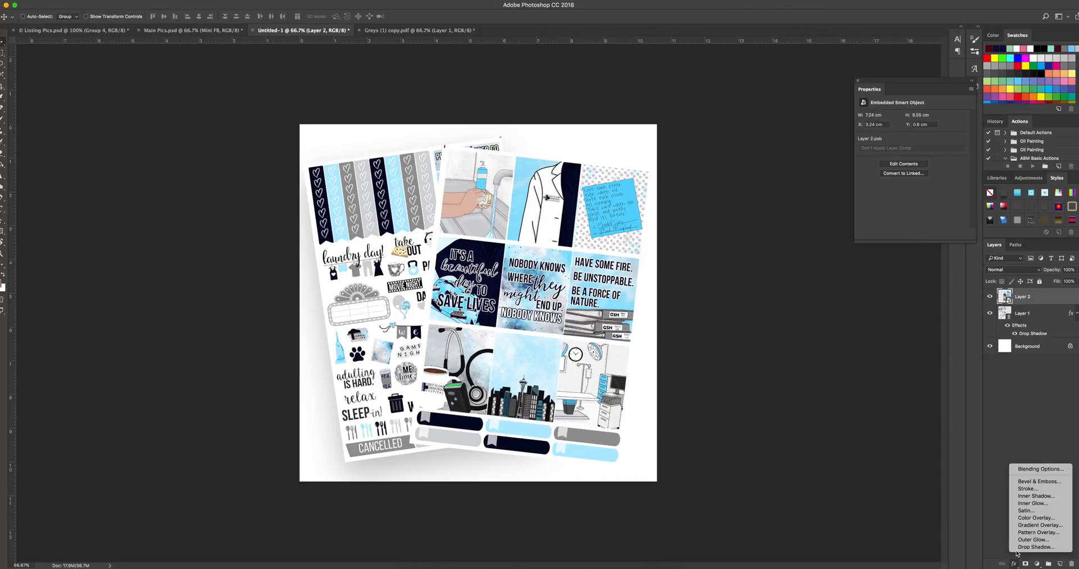
{"action": "left_click", "coordinate": [1018, 547]}
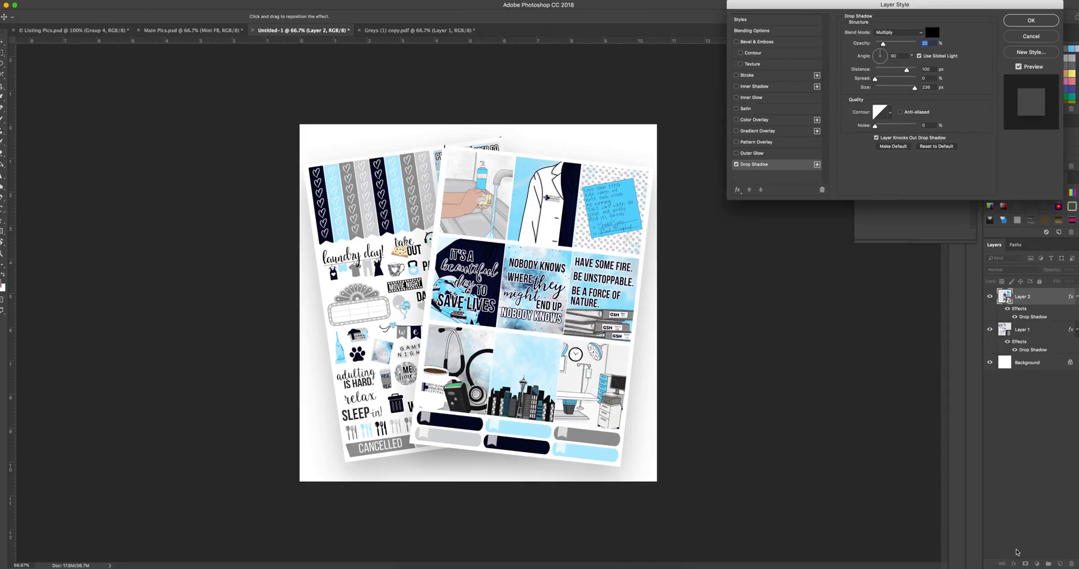
{"action": "key", "text": "Return"}
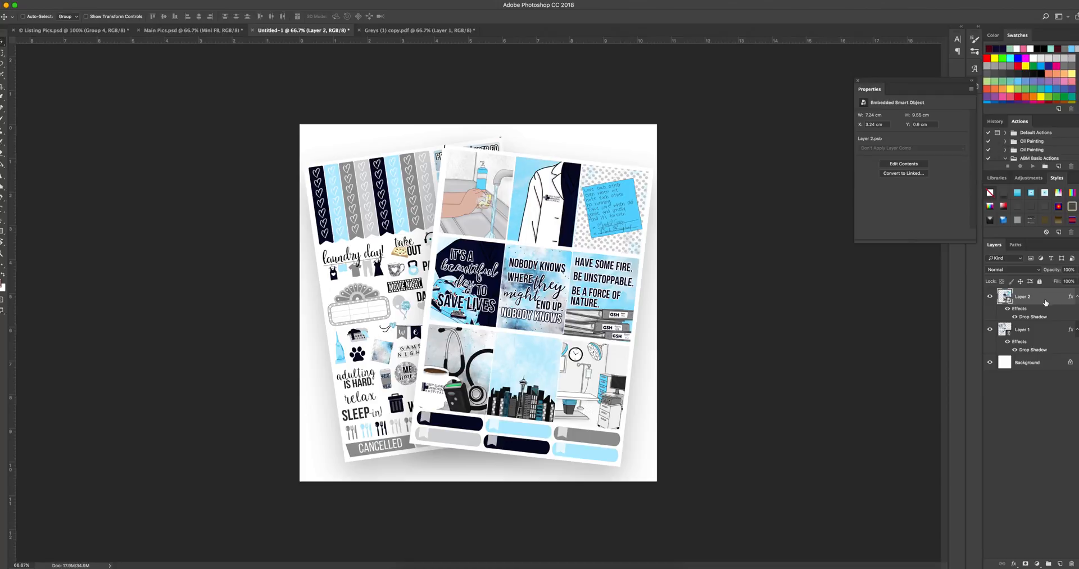
Convert the full-box sheet's smart object to a linked one, saved as Full Boxes in the Linked Smart Objects folder.
{"action": "right_click", "coordinate": [1045, 302]}
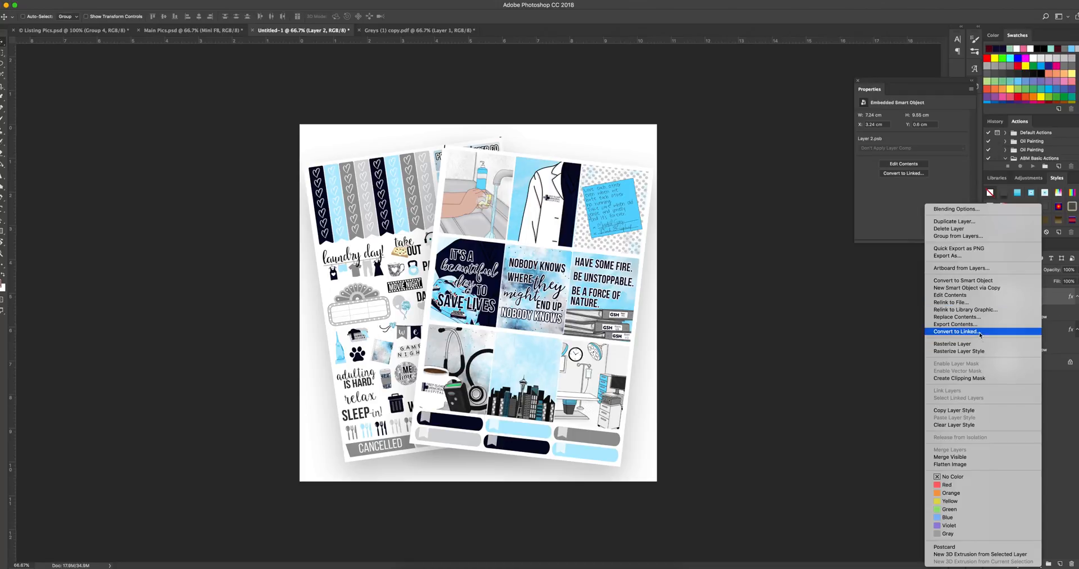
{"action": "left_click", "coordinate": [979, 331]}
{"action": "type", "text": "Full Boxes"}
{"action": "key", "text": "Return"}
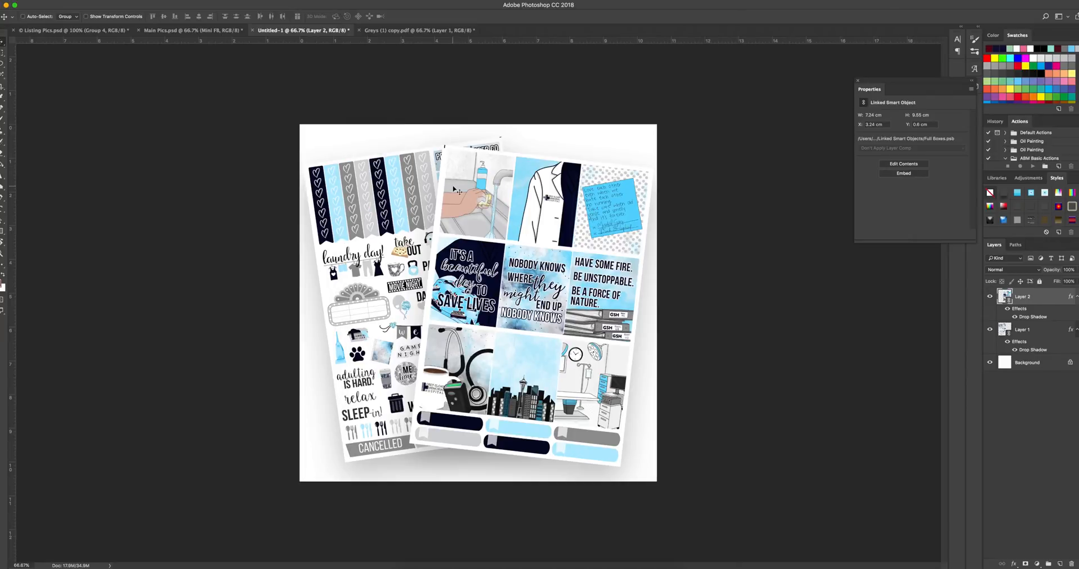
Preview the Mini, NWS and White Space Kits groups in Main Pics.psd, show Mini again and return to Untitled-1.
{"action": "left_click", "coordinate": [154, 29]}
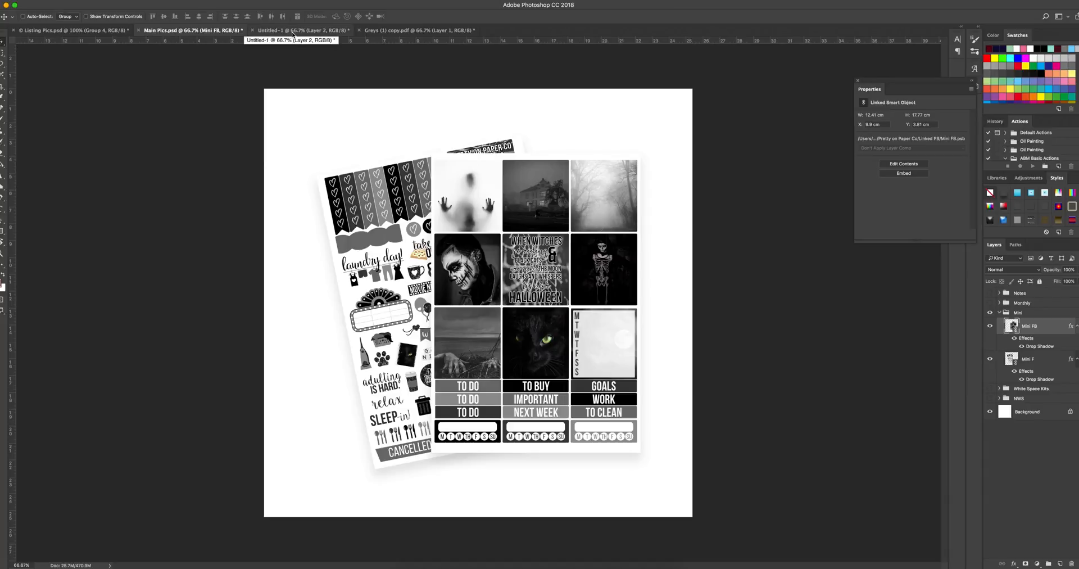
{"action": "left_click", "coordinate": [990, 312]}
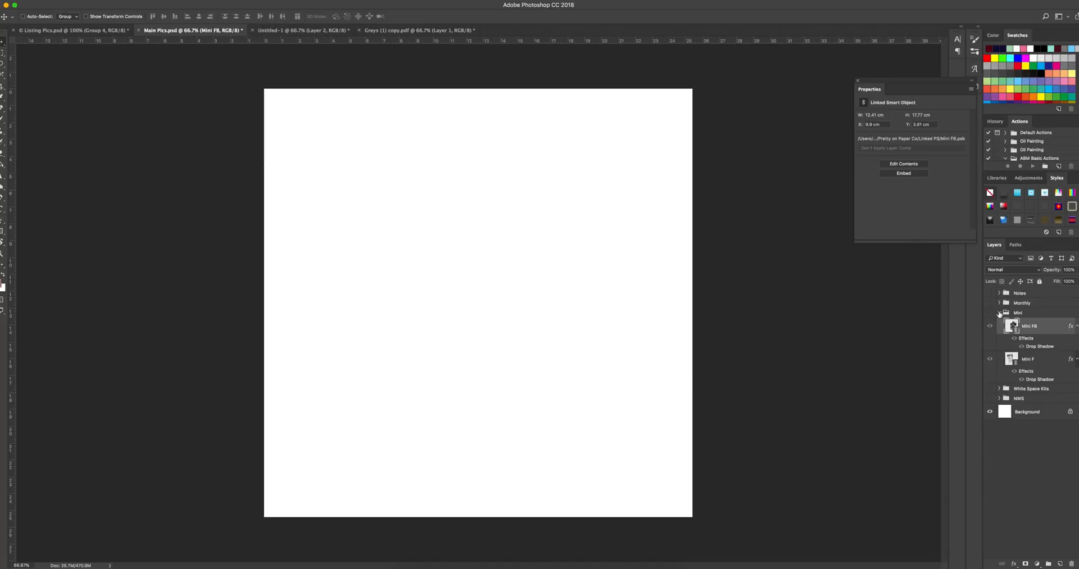
{"action": "left_click", "coordinate": [989, 396]}
{"action": "left_click", "coordinate": [990, 398]}
{"action": "left_click", "coordinate": [990, 388]}
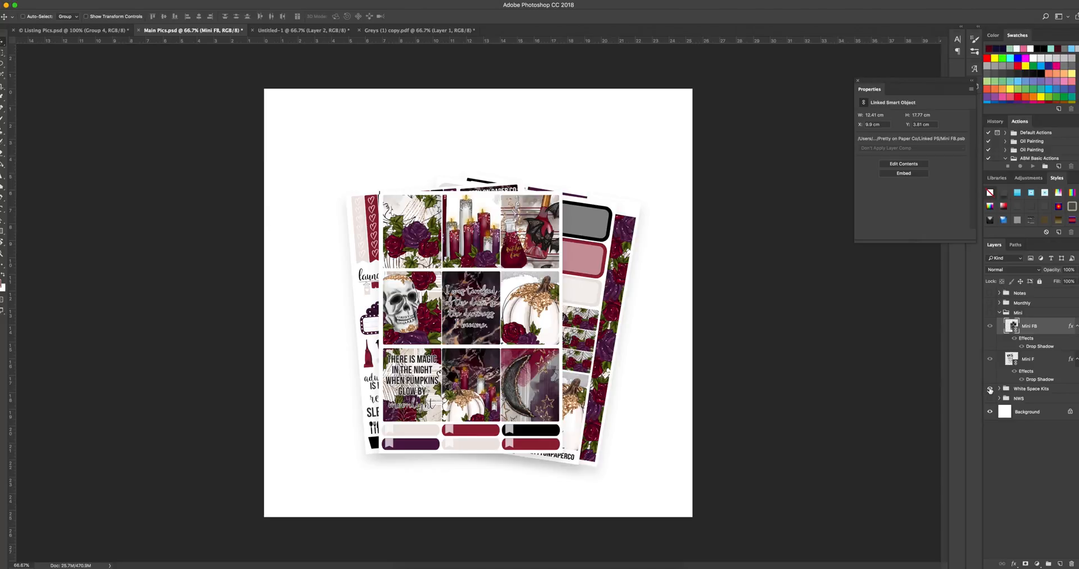
{"action": "left_click", "coordinate": [990, 388]}
{"action": "left_click", "coordinate": [989, 312]}
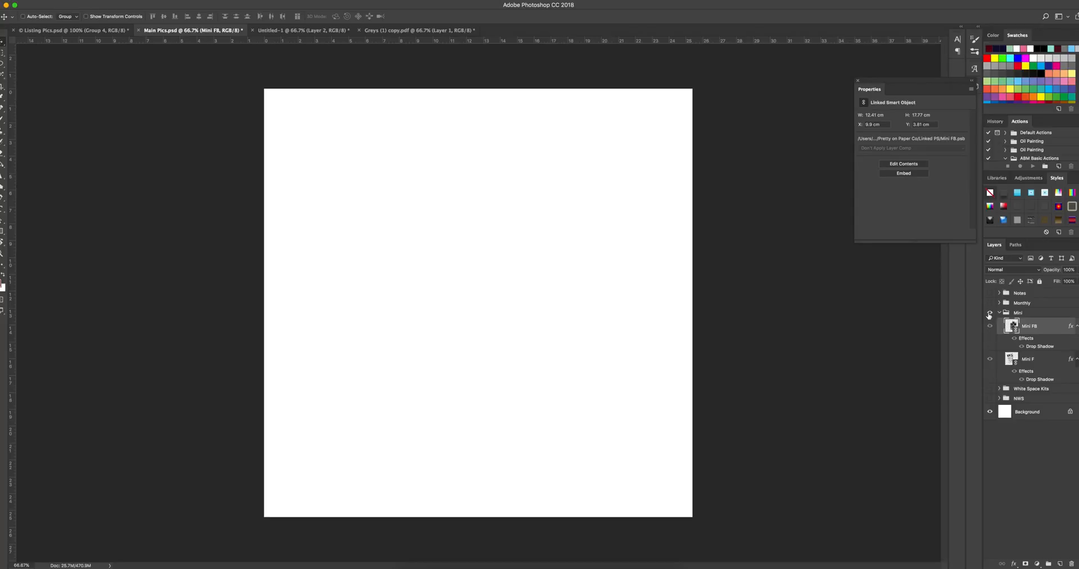
{"action": "left_click", "coordinate": [330, 30]}
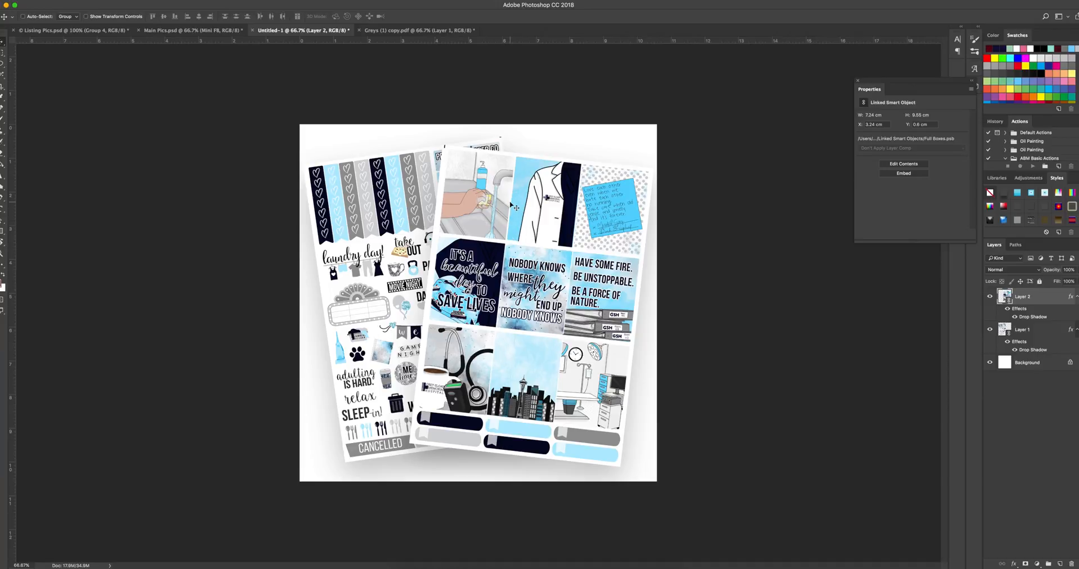
In Main Pics.psd, hide the Mini group, preview the White Space Kits group and leave the NWS group showing.
{"action": "left_click", "coordinate": [222, 31]}
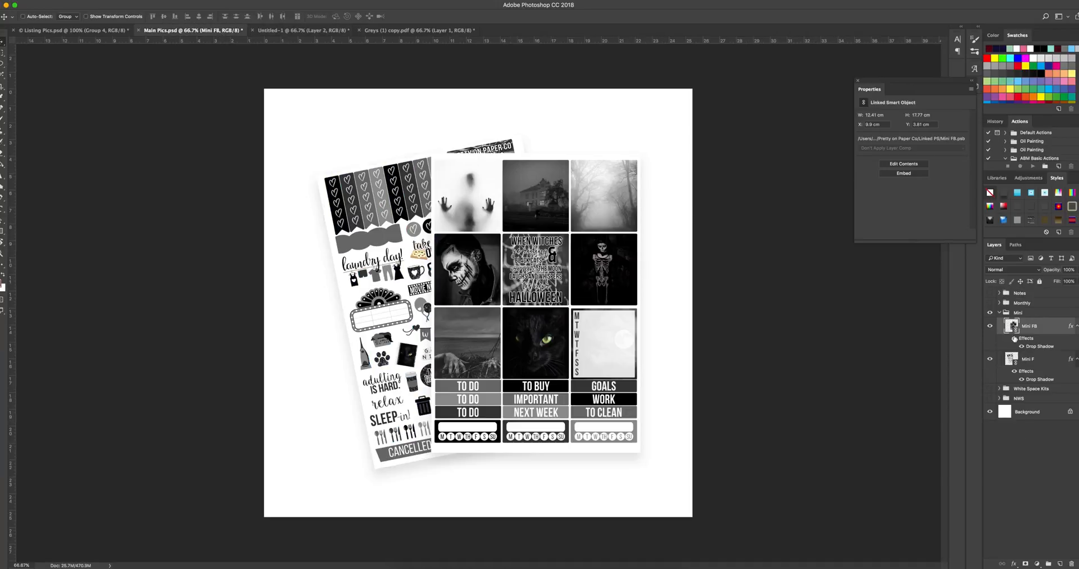
{"action": "left_click", "coordinate": [990, 312]}
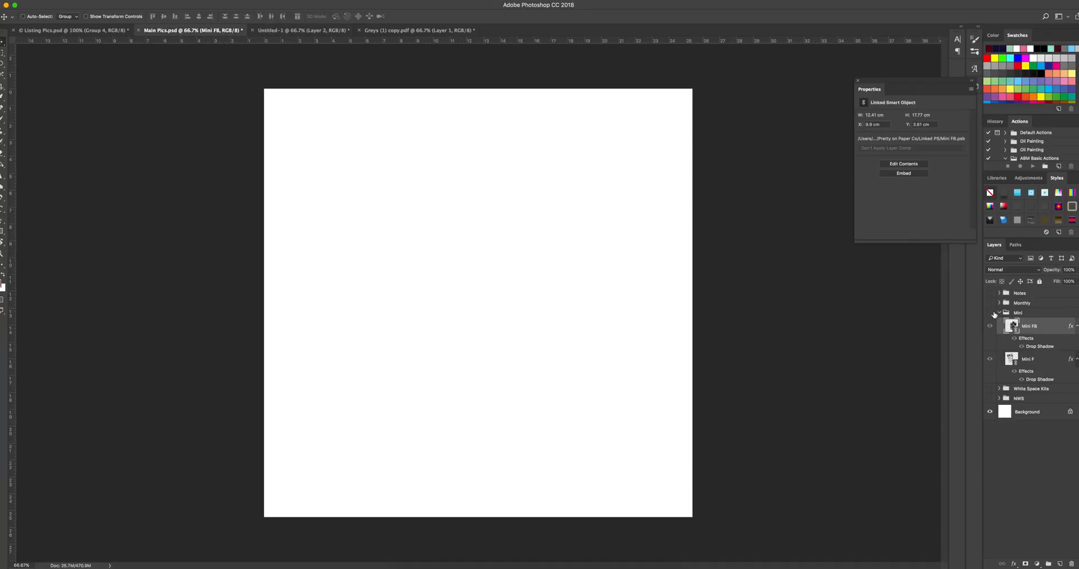
{"action": "left_click", "coordinate": [992, 390]}
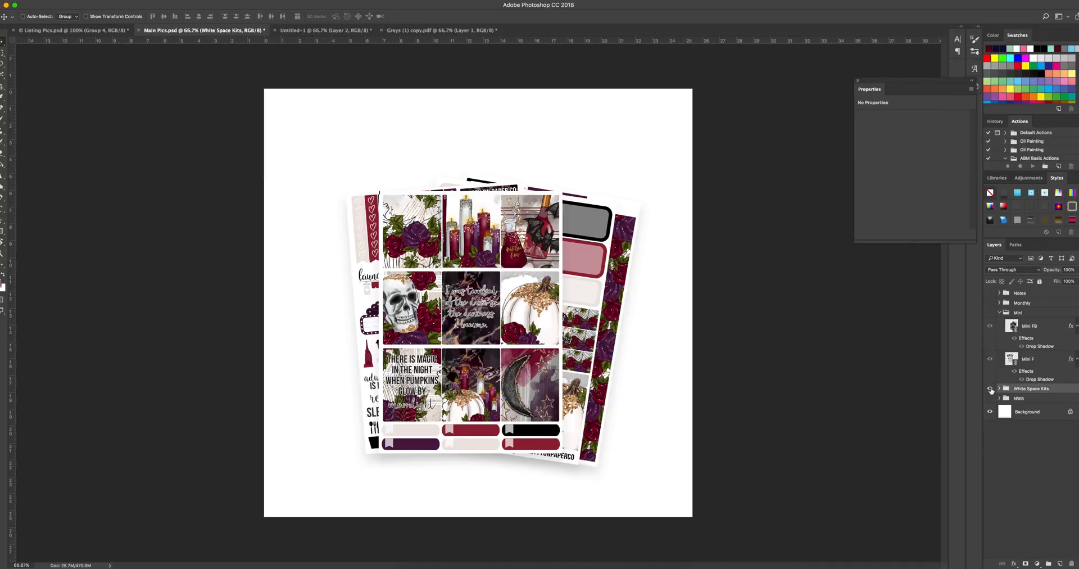
{"action": "left_click", "coordinate": [991, 390]}
{"action": "left_click", "coordinate": [990, 397]}
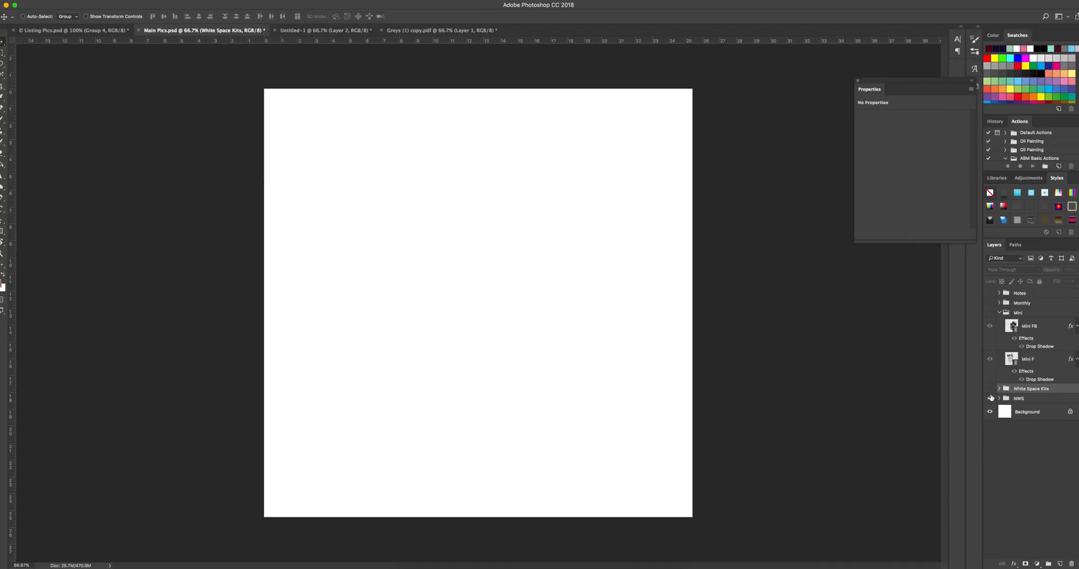
Create a new white 4000 x 4000 pixel RGB document at 600 pixels per inch.
{"action": "left_click", "coordinate": [343, 31]}
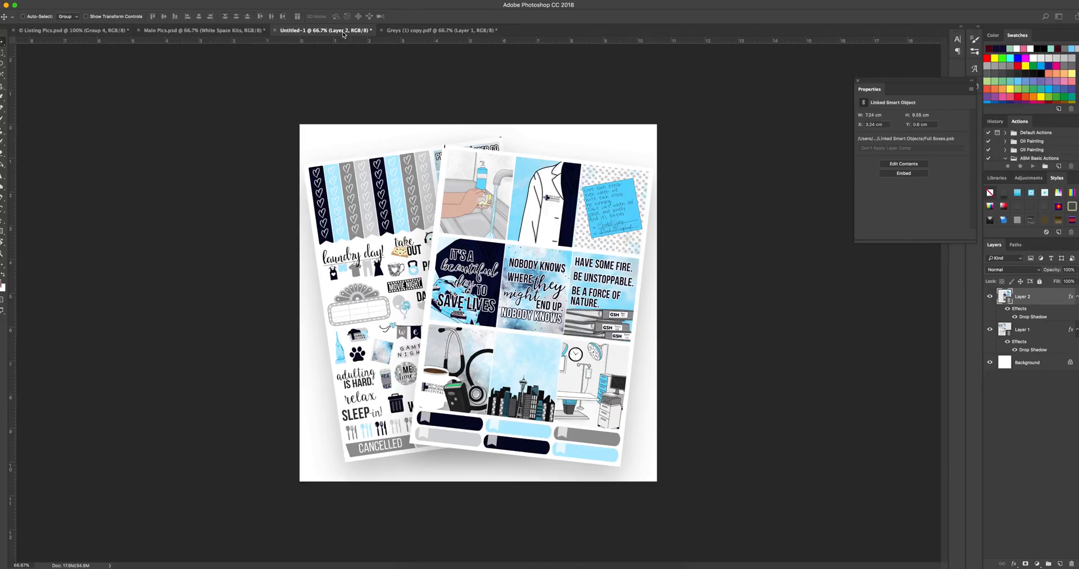
{"action": "key", "text": "super+n"}
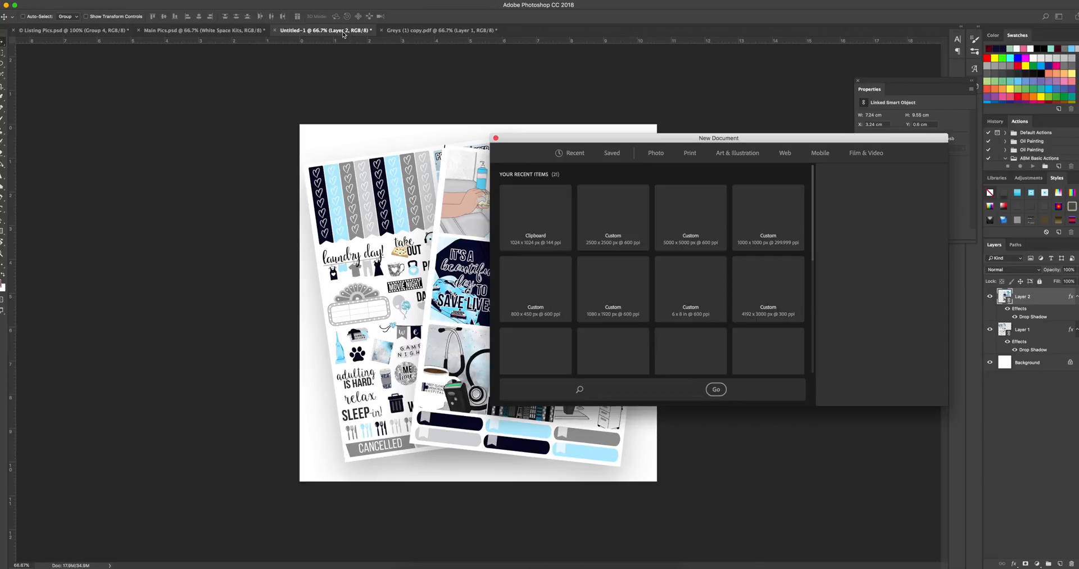
{"action": "left_click", "coordinate": [618, 239]}
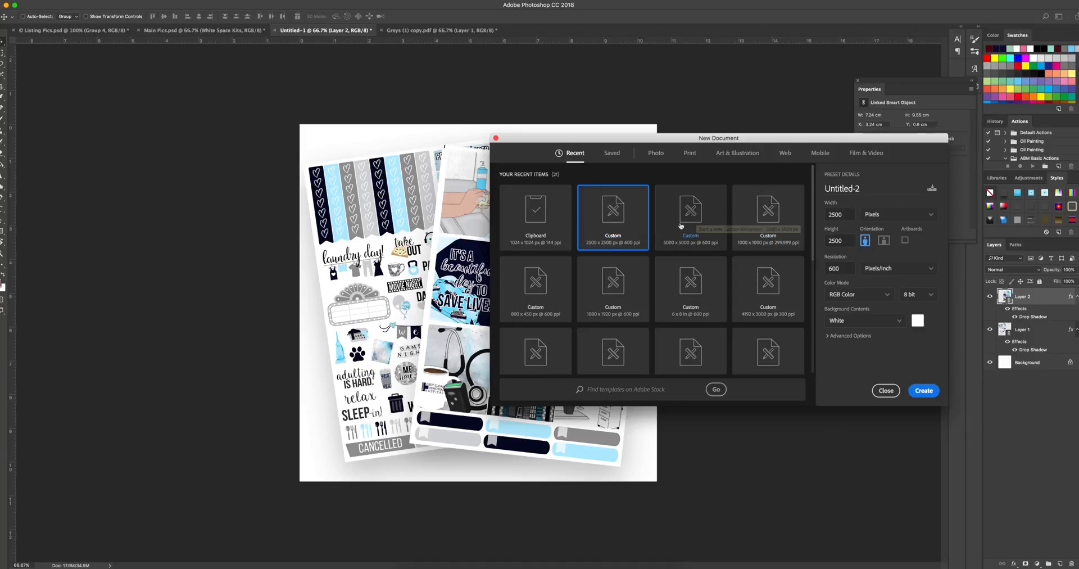
{"action": "double_click", "coordinate": [835, 214]}
{"action": "type", "text": "4000"}
{"action": "key", "text": "Tab"}
{"action": "type", "text": "400"}
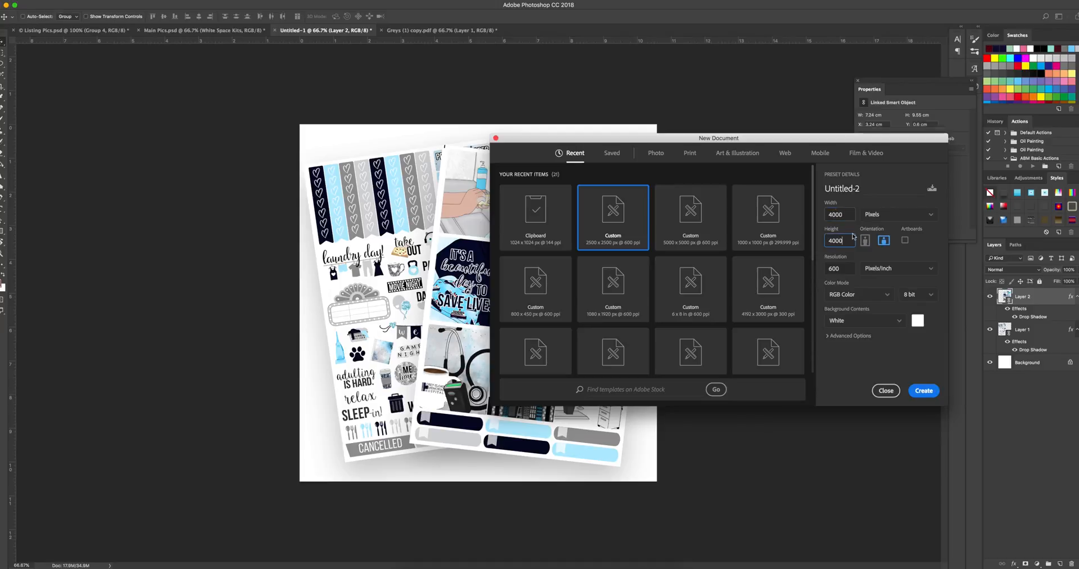
{"action": "left_click", "coordinate": [929, 393]}
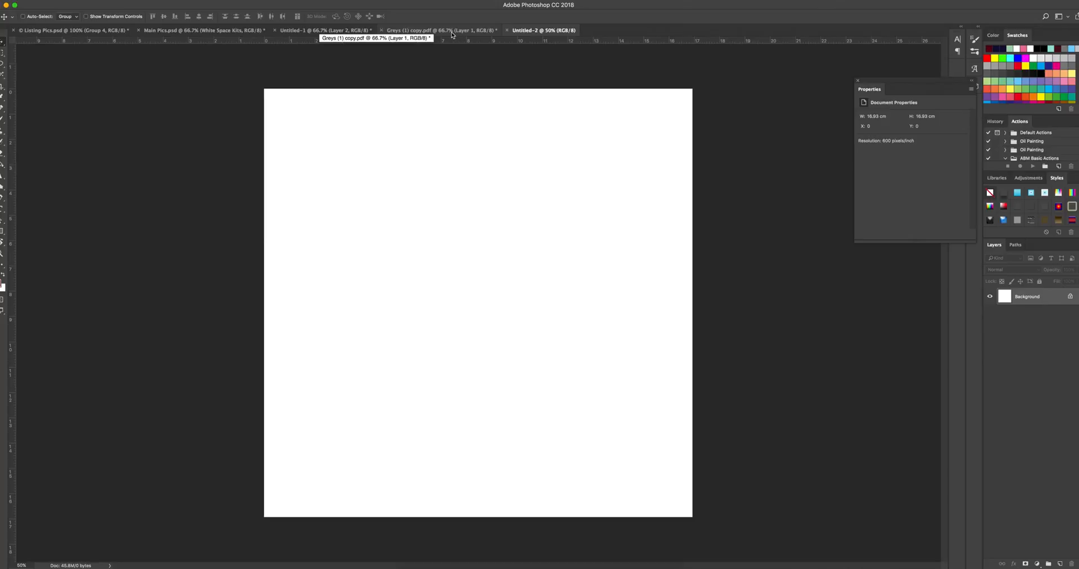
Reorder the open documents so Listing Pics.psd follows Main Pics.psd and Greys (1) copy.pdf comes last.
{"action": "left_click_drag", "start_coordinate": [451, 34], "coordinate": [495, 34]}
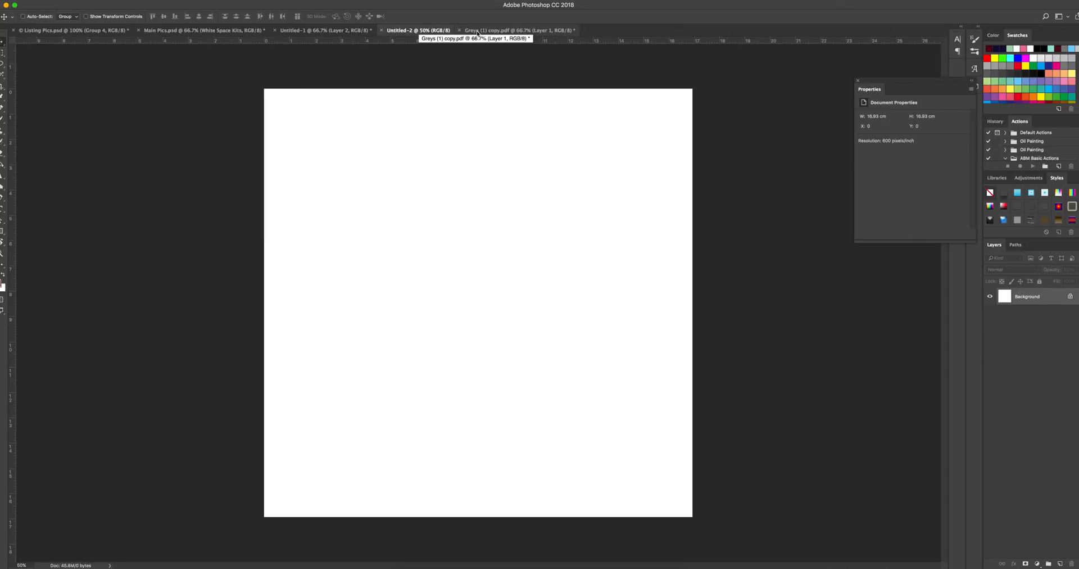
{"action": "left_click", "coordinate": [307, 32]}
{"action": "left_click_drag", "start_coordinate": [85, 31], "coordinate": [206, 37]}
{"action": "left_click", "coordinate": [206, 37]}
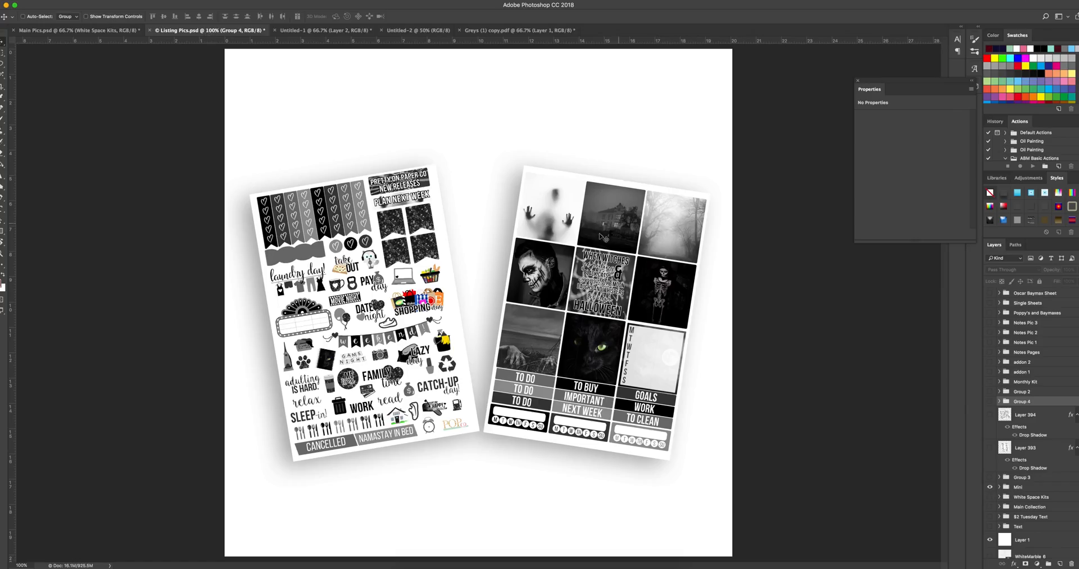
Expand the NWS group in Main Pics.psd to examine its sheet layers, and compare it with the Listing Pics.psd layout.
{"action": "left_click", "coordinate": [79, 31]}
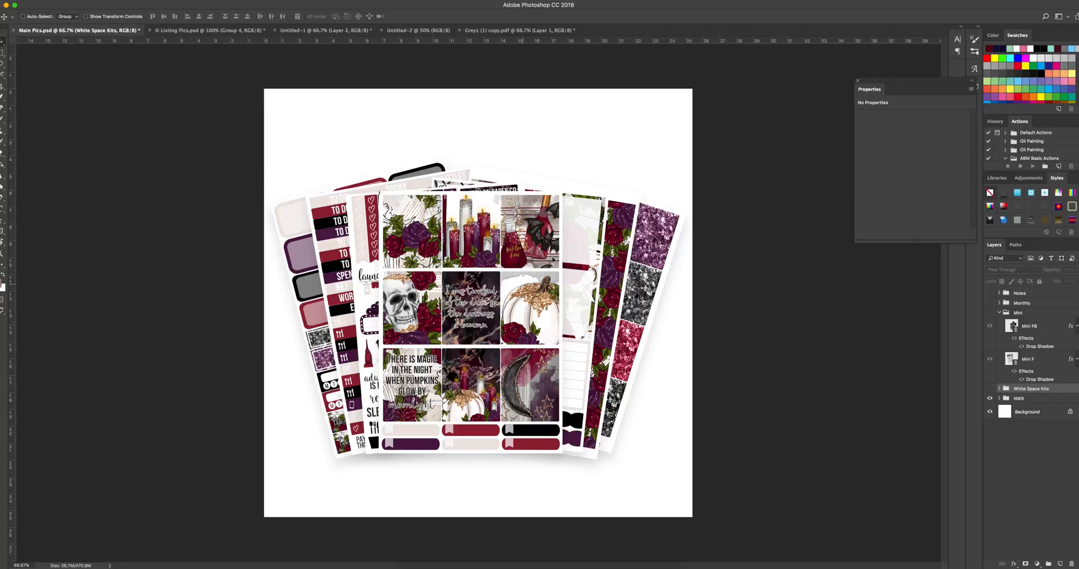
{"action": "left_click", "coordinate": [999, 398]}
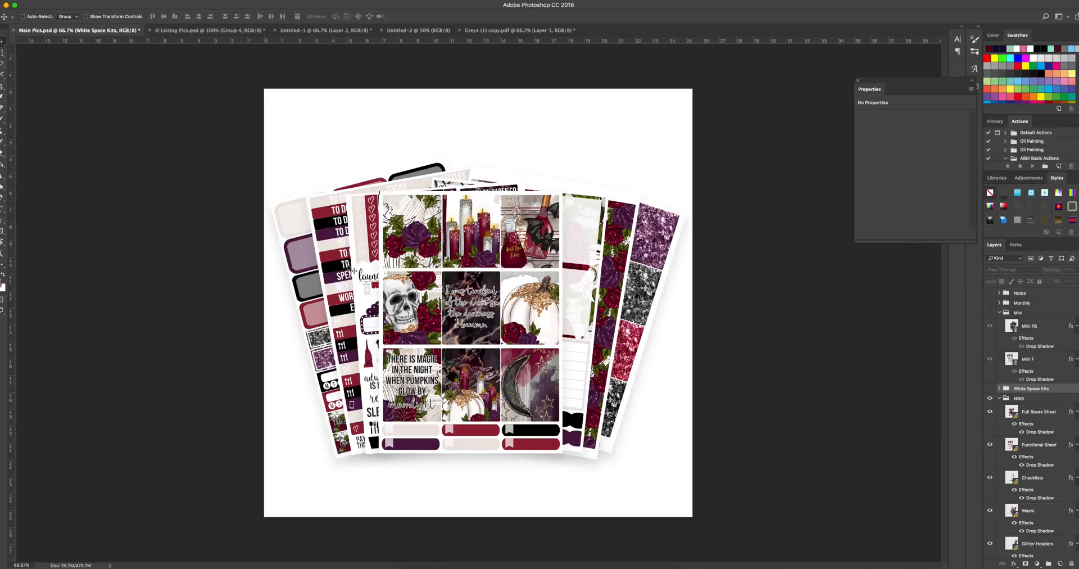
{"action": "left_click", "coordinate": [247, 30]}
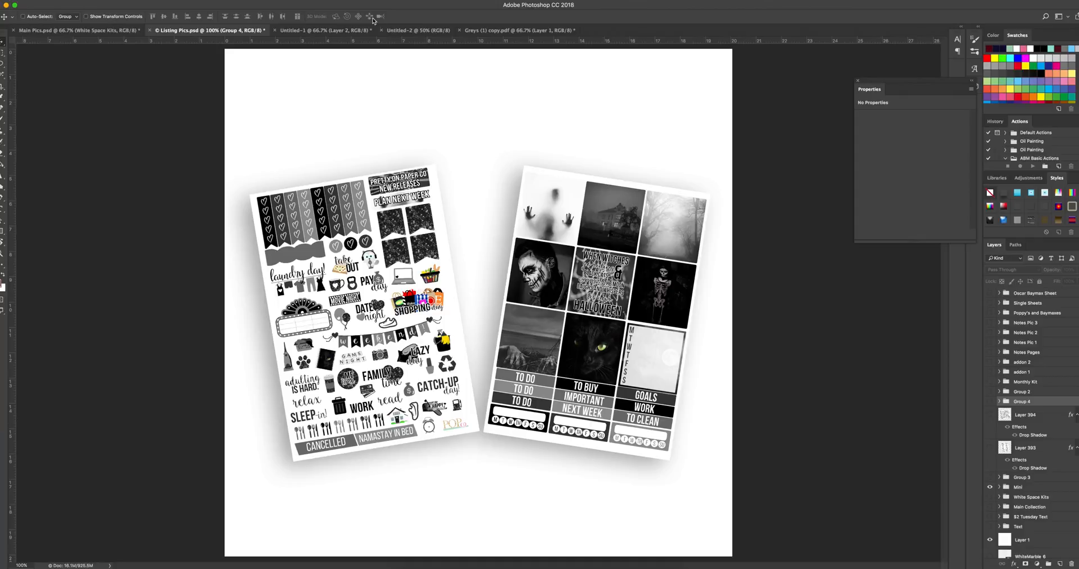
Place Full Boxes.psb as a linked object in Untitled-2, rotate it upright with a slight clockwise tilt and move it to the canvas's right half.
{"action": "left_click", "coordinate": [418, 30]}
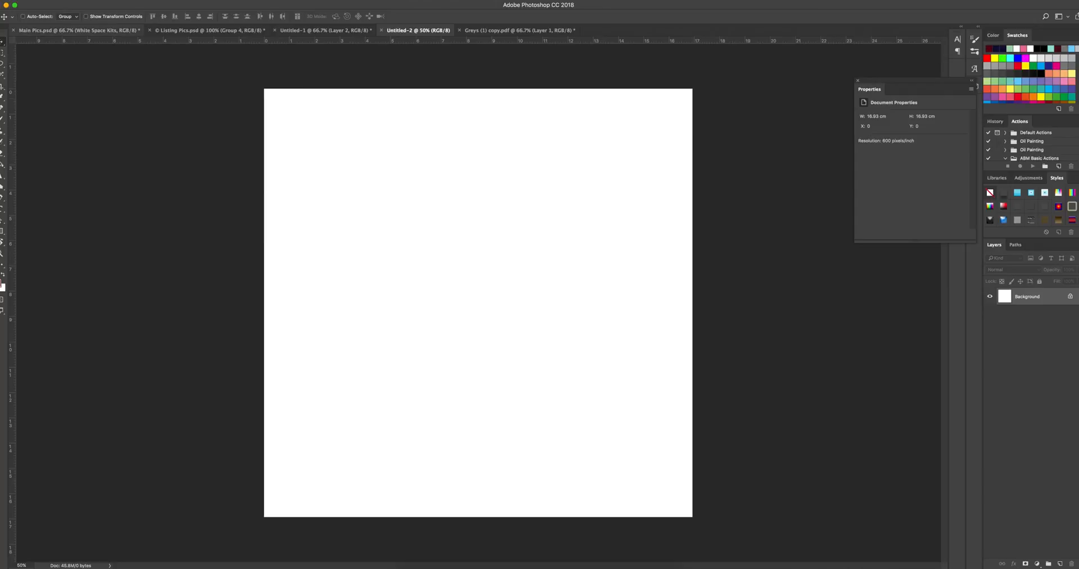
{"action": "left_click", "coordinate": [73, 0]}
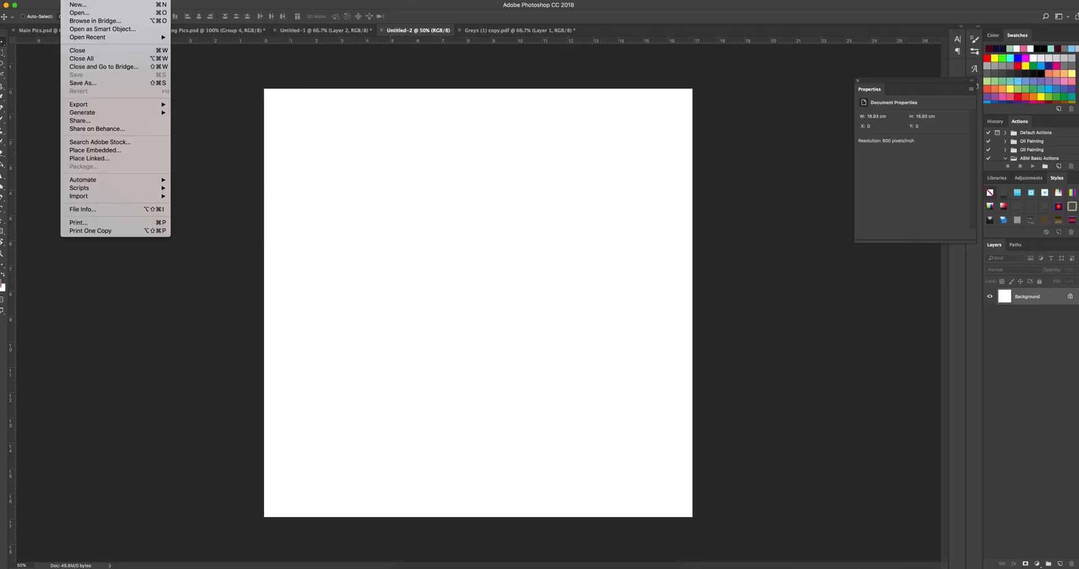
{"action": "left_click", "coordinate": [89, 158]}
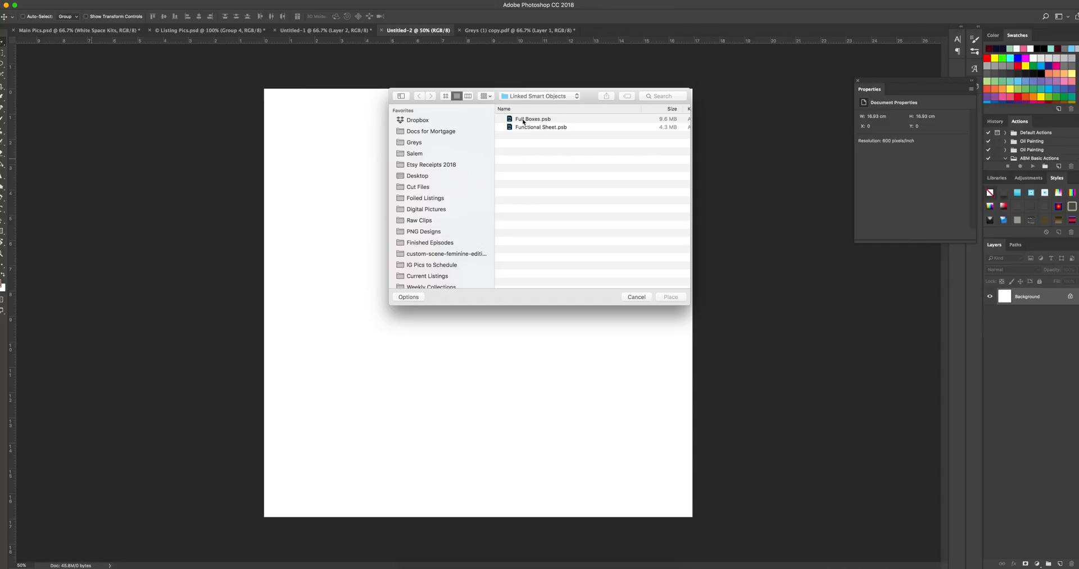
{"action": "double_click", "coordinate": [523, 120]}
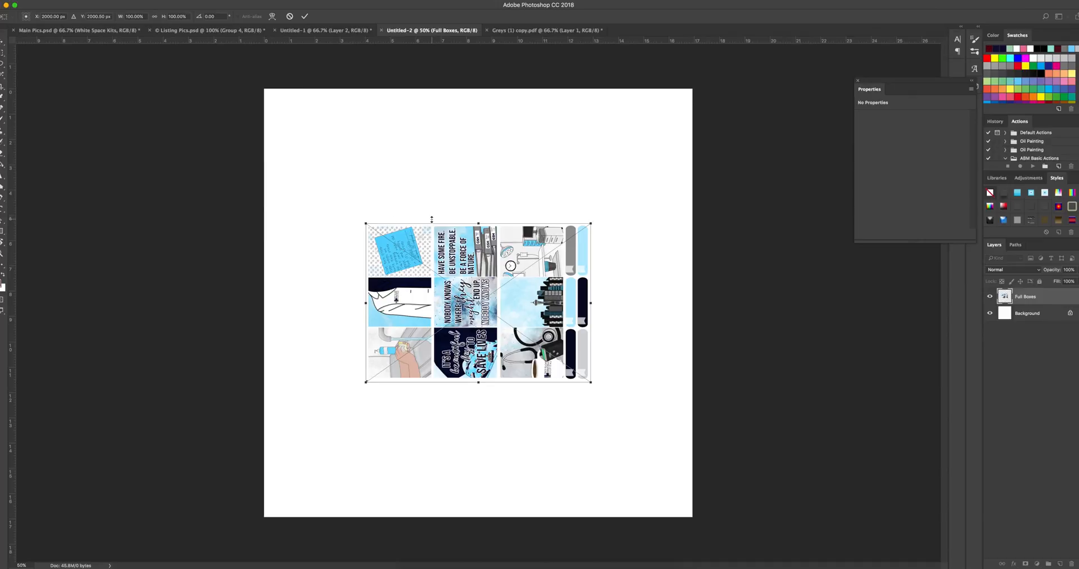
{"action": "left_click_drag", "start_coordinate": [359, 216], "coordinate": [581, 196]}
{"action": "left_click_drag", "start_coordinate": [551, 233], "coordinate": [608, 232]}
{"action": "key", "text": "Return"}
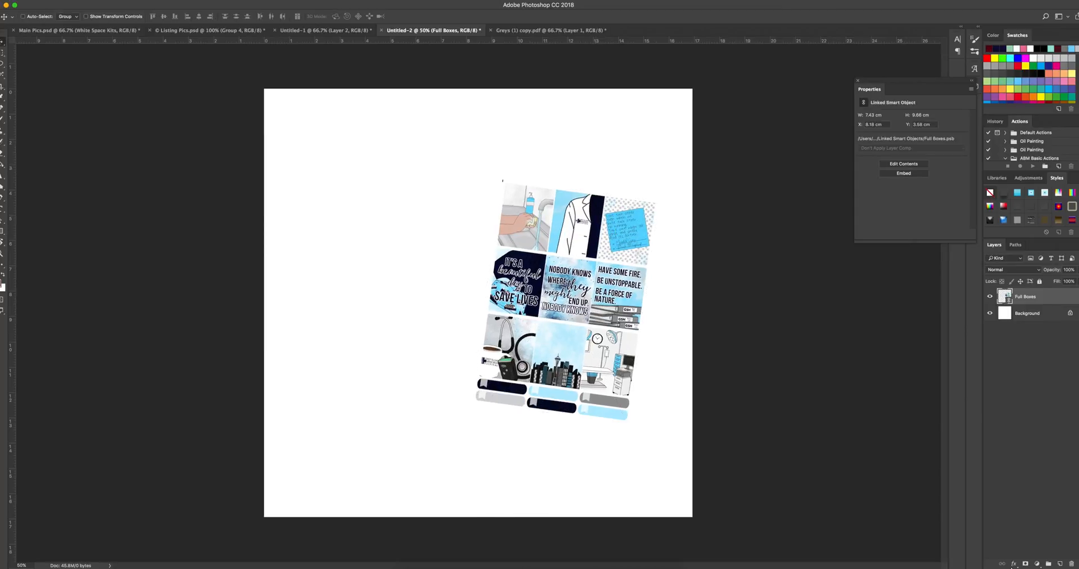
Add a drop shadow with the preset settings to the Full Boxes layer and shift the sheet about 0.35 cm to the right.
{"action": "left_click", "coordinate": [1014, 563]}
{"action": "left_click", "coordinate": [1019, 545]}
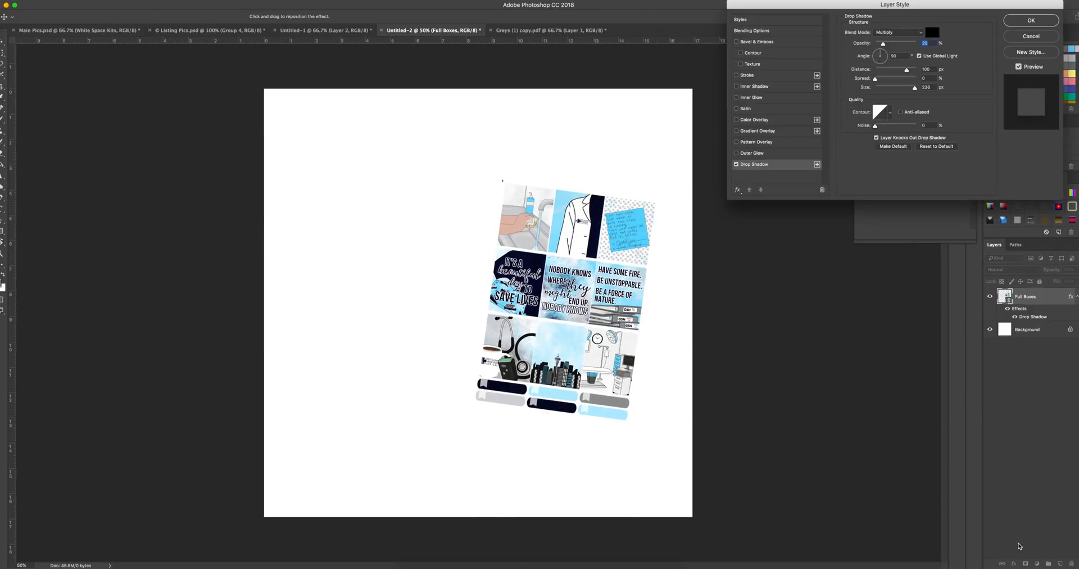
{"action": "key", "text": "Return"}
{"action": "left_click_drag", "start_coordinate": [535, 308], "coordinate": [543, 308]}
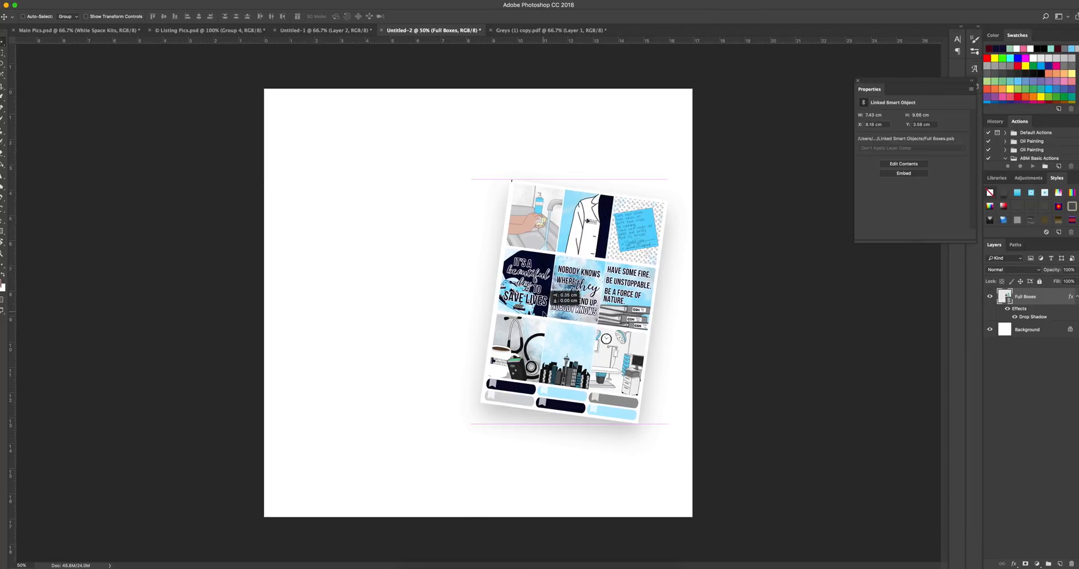
Place Functional Sheet.psb as a linked object in Untitled-2, rotated upright with a slight counterclockwise tilt, on the canvas's left half.
{"action": "left_click", "coordinate": [76, 1]}
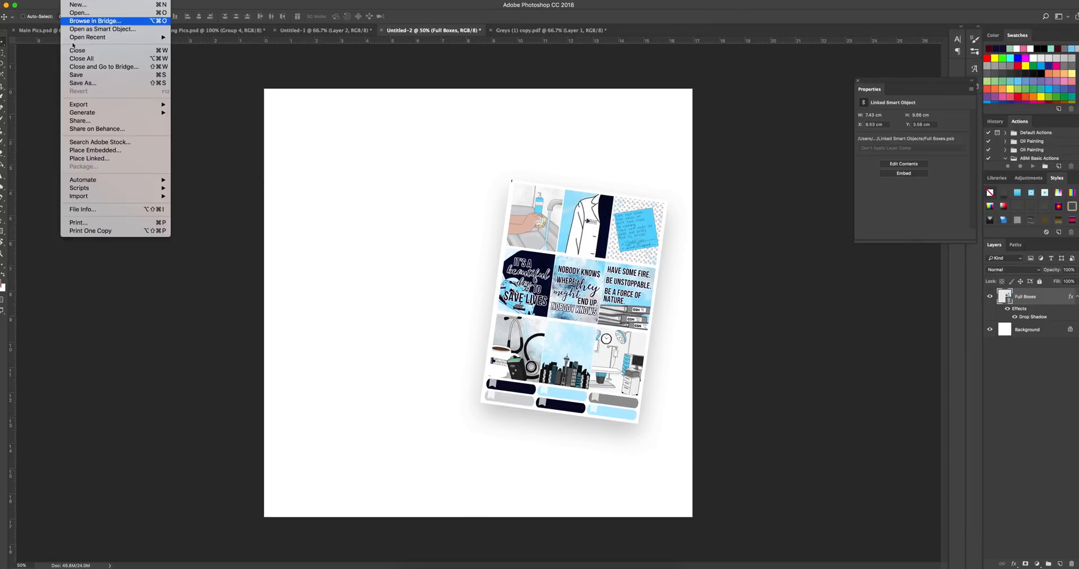
{"action": "left_click", "coordinate": [79, 158]}
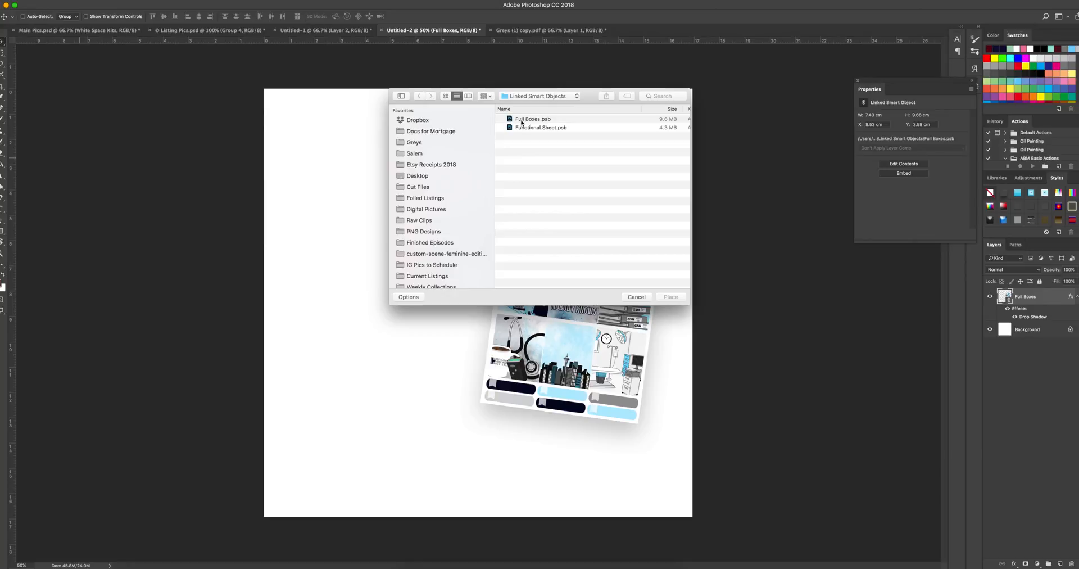
{"action": "double_click", "coordinate": [529, 127]}
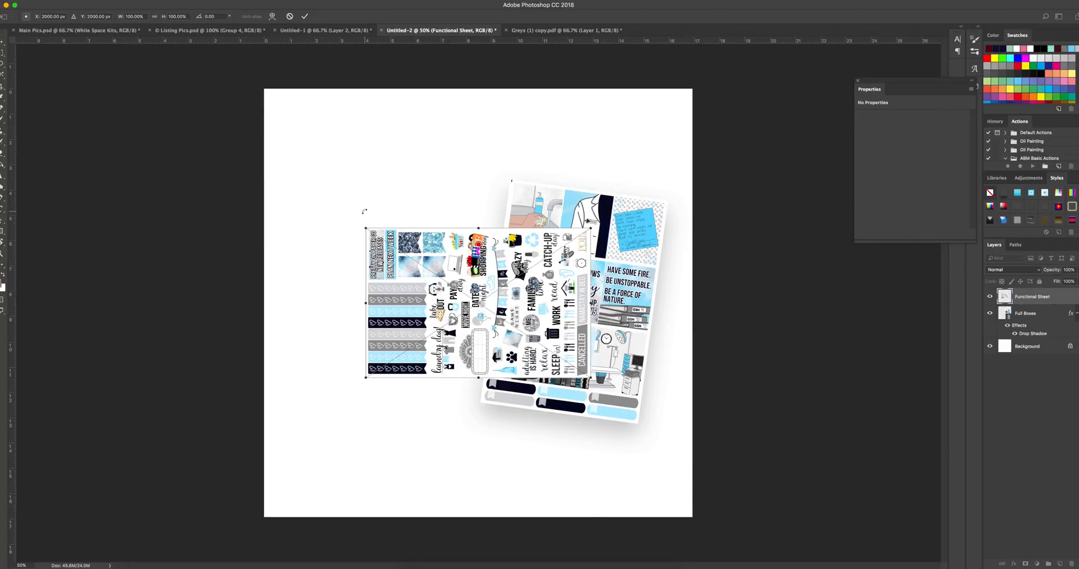
{"action": "left_click_drag", "start_coordinate": [365, 178], "coordinate": [398, 196]}
{"action": "key", "text": "Return"}
Add a drop shadow with the preset settings to the Functional Sheet layer.
{"action": "left_click", "coordinate": [1014, 563]}
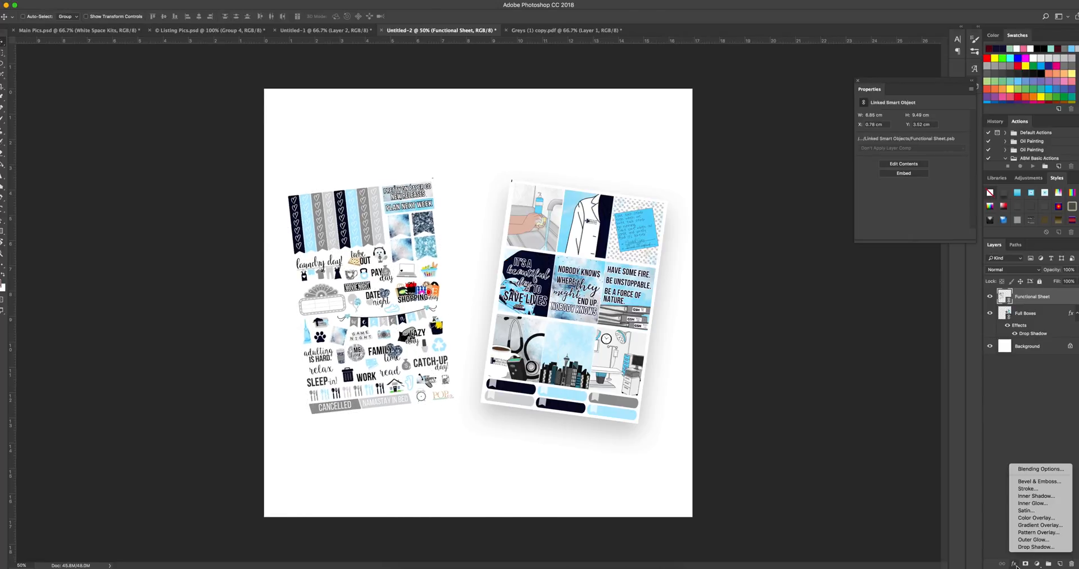
{"action": "left_click", "coordinate": [1034, 546]}
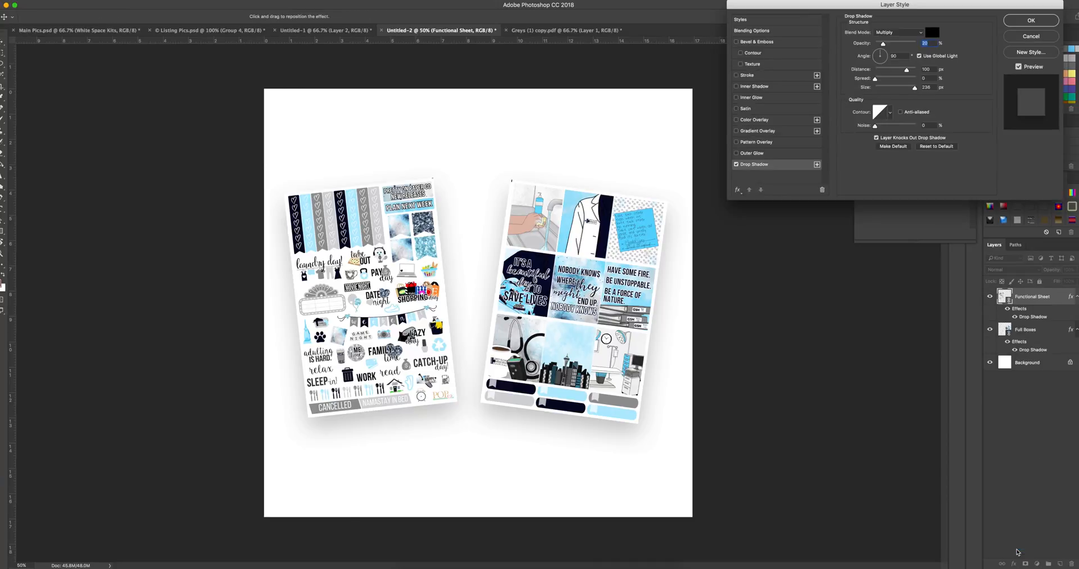
{"action": "key", "text": "Return"}
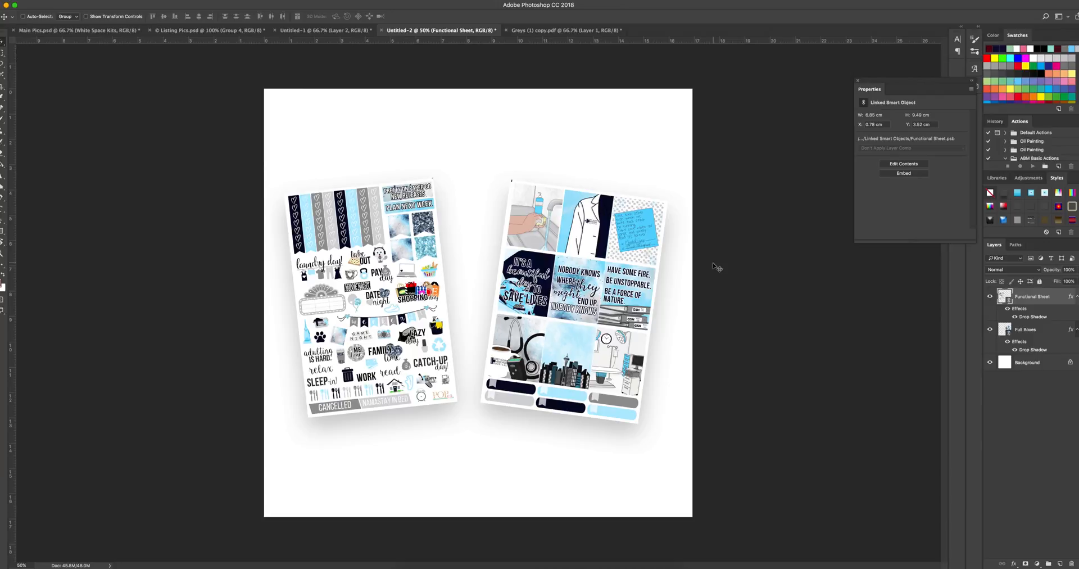
Close Greys (1) copy.pdf without saving and open the linked Full Boxes.psb contents from Layer 2 in Untitled-1.
{"action": "left_click", "coordinate": [506, 31]}
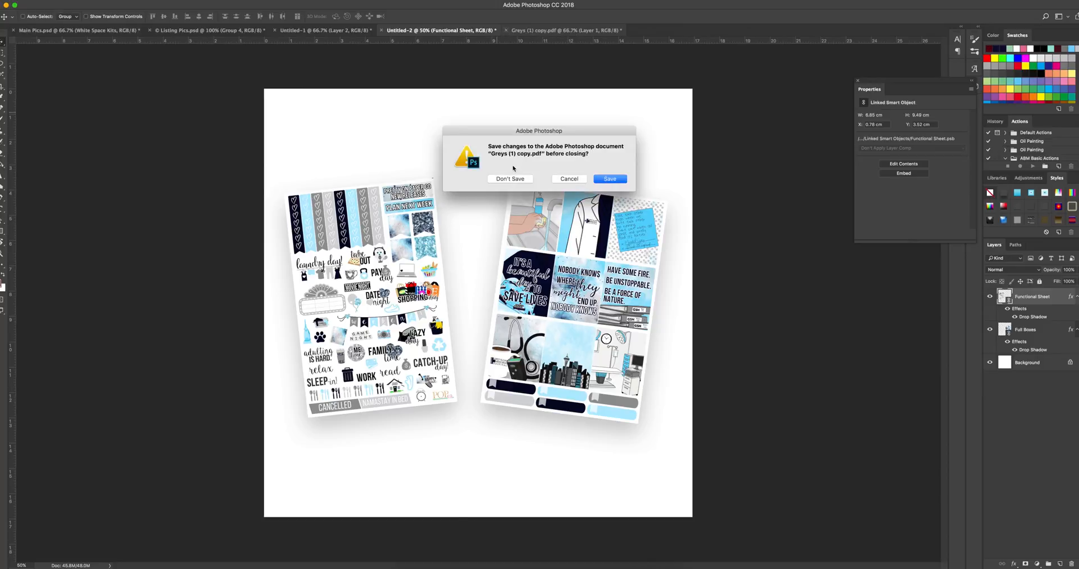
{"action": "left_click", "coordinate": [512, 179]}
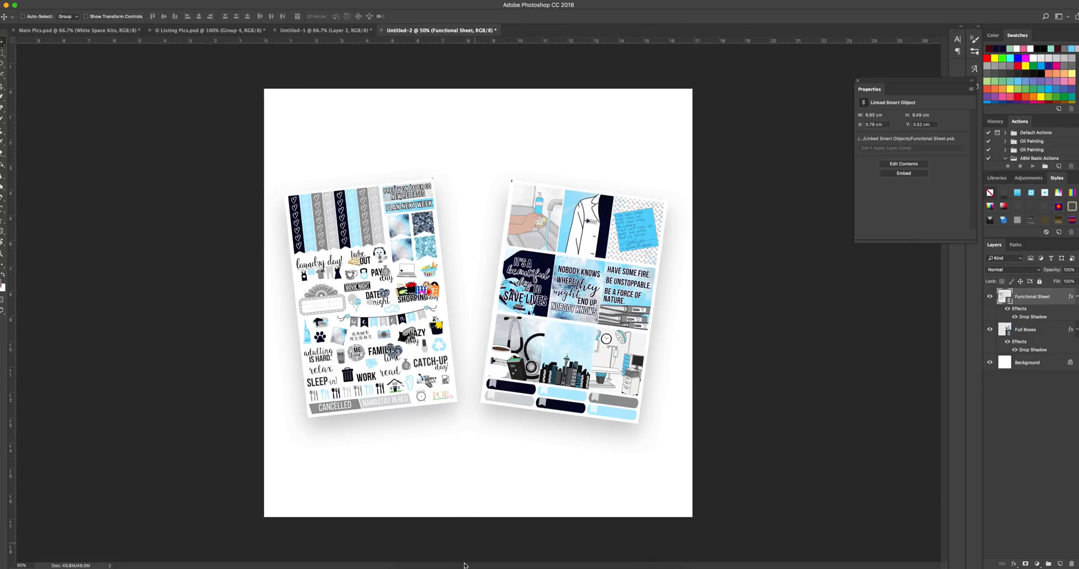
{"action": "left_click", "coordinate": [312, 30]}
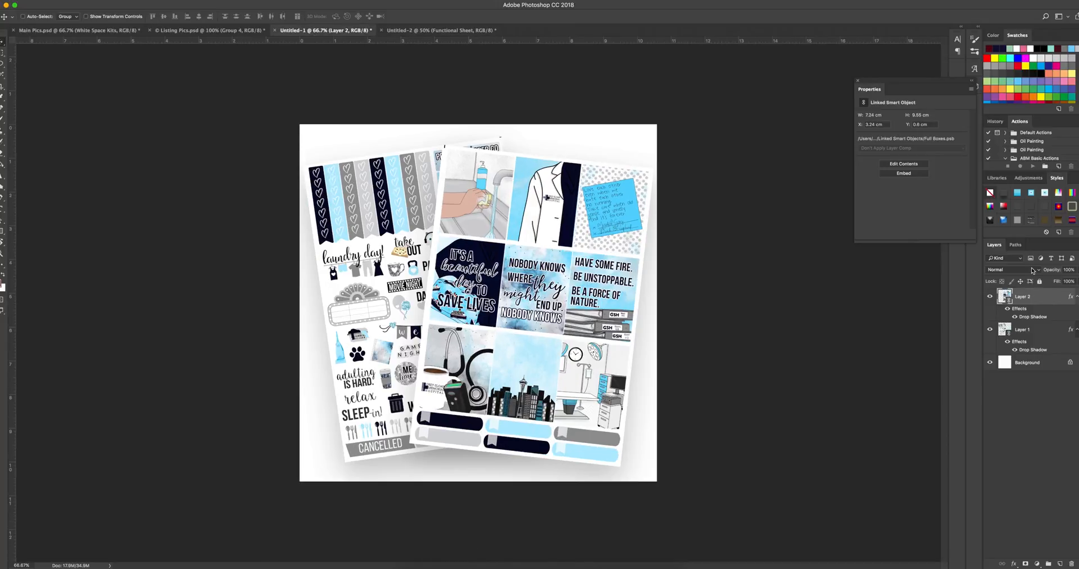
{"action": "double_click", "coordinate": [1004, 294]}
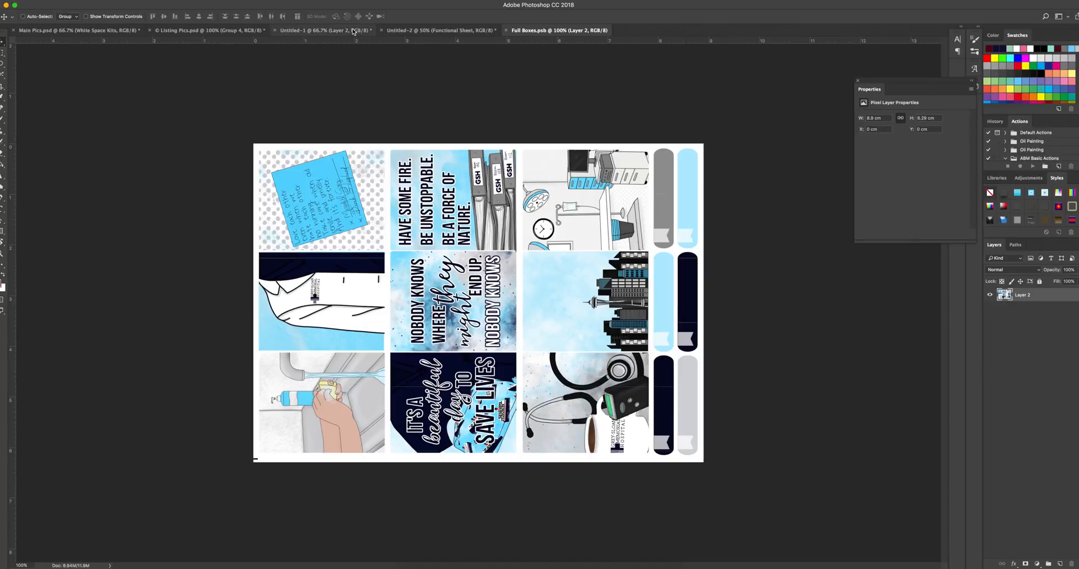
Rename Layer 2 in Untitled-1 as Full Boxes Sheet and Layer 1 as Functional Sheet.
{"action": "left_click", "coordinate": [354, 31]}
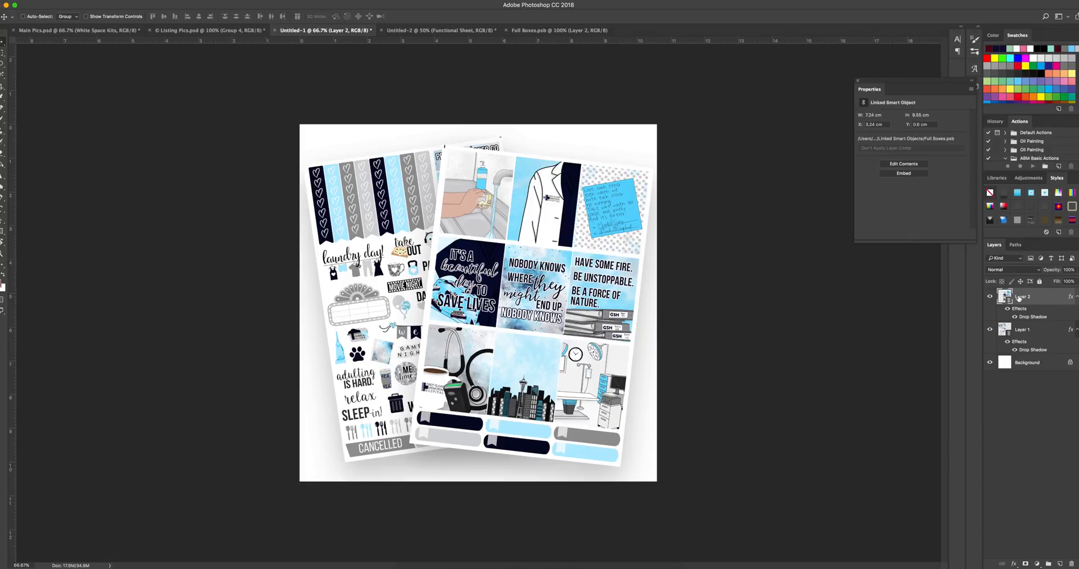
{"action": "double_click", "coordinate": [1020, 298]}
{"action": "type", "text": "H"}
{"action": "type", "text": "ull Boxes Sheet"}
{"action": "key", "text": "Return"}
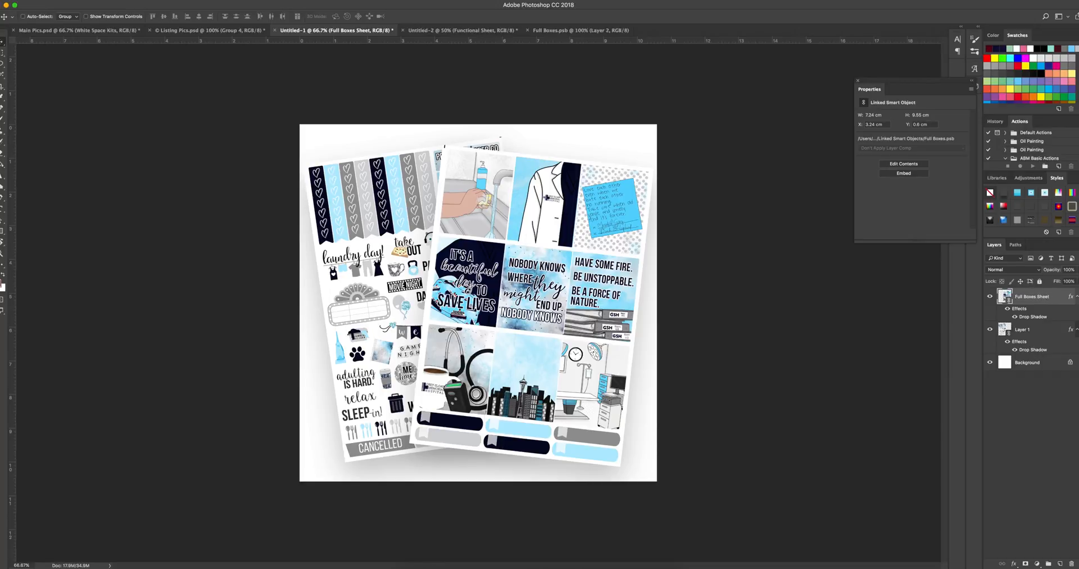
{"action": "double_click", "coordinate": [1022, 330]}
{"action": "type", "text": "Functional Sheet"}
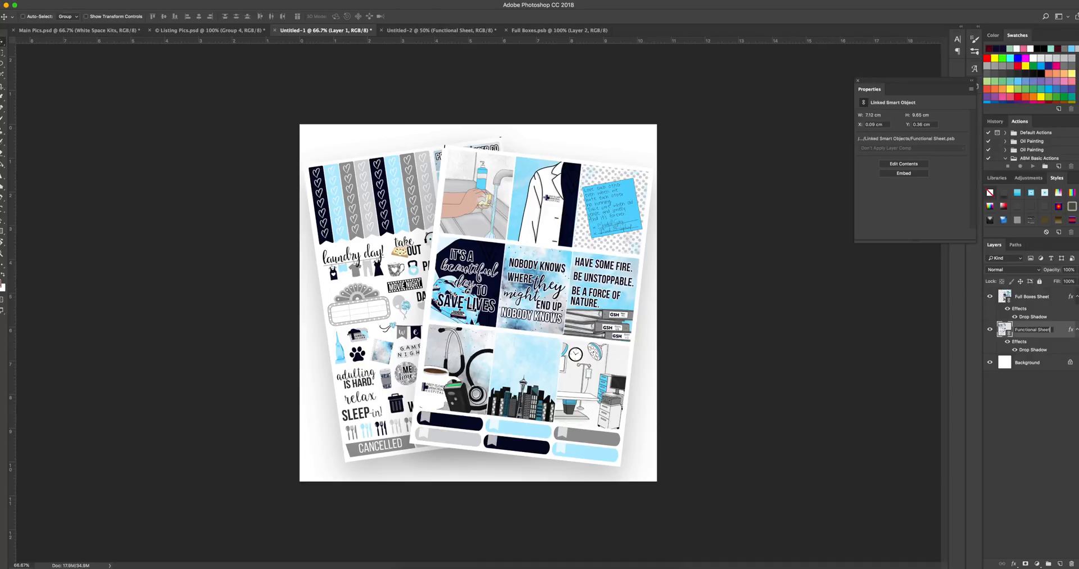
{"action": "key", "text": "Return"}
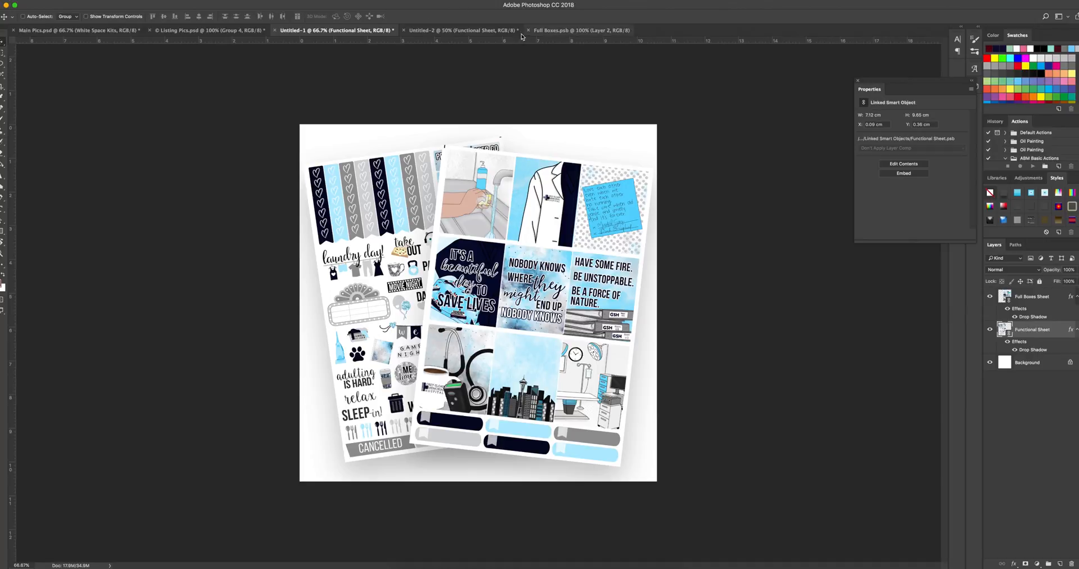
Switch to Finder and open Planner Friends (1) copy.pdf from the Desktop in Photoshop with the default import settings.
{"action": "left_click", "coordinate": [546, 30]}
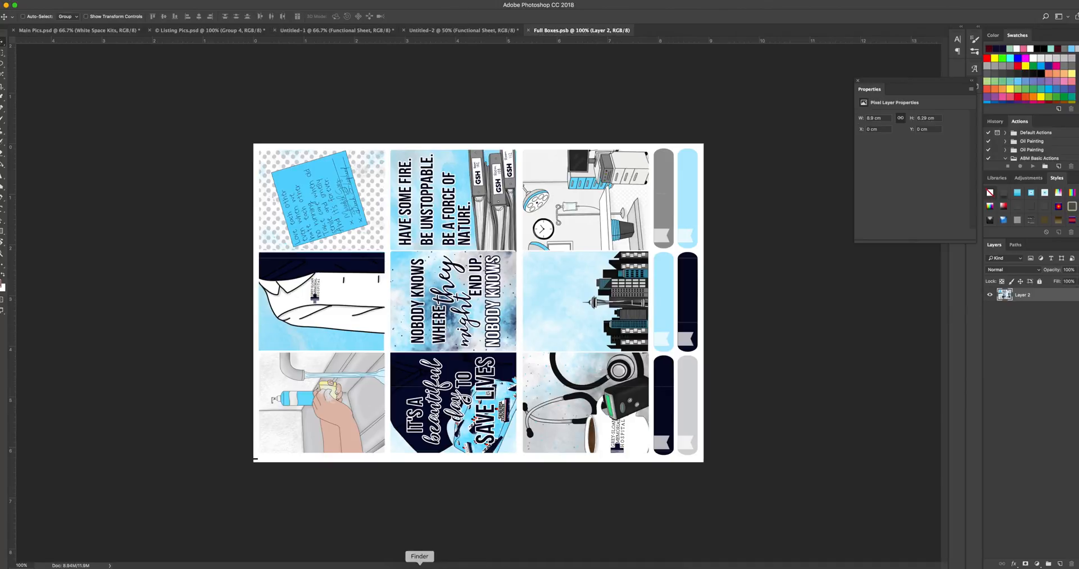
{"action": "left_click", "coordinate": [420, 566]}
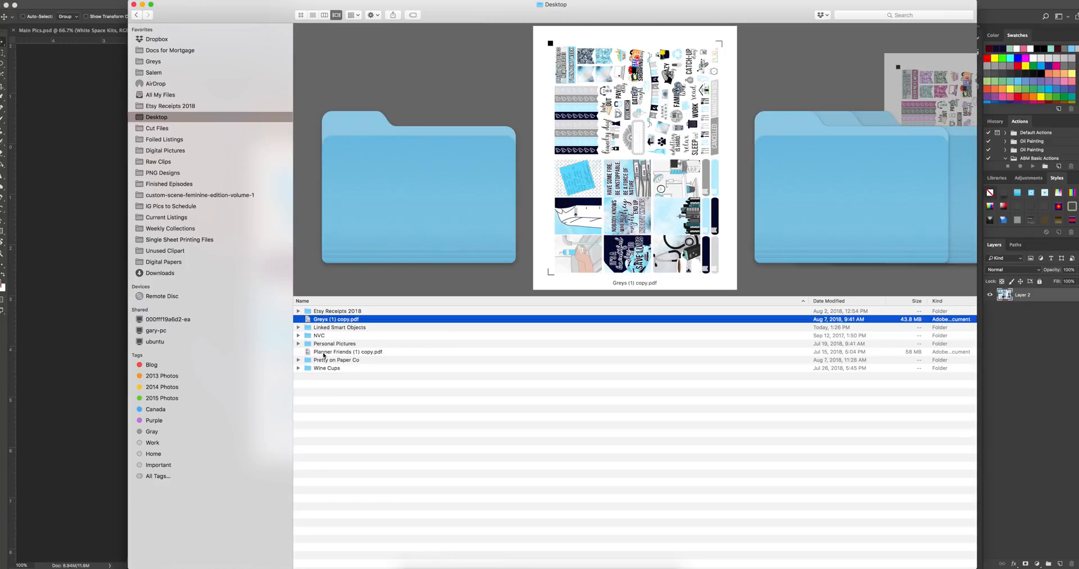
{"action": "left_click", "coordinate": [322, 352]}
{"action": "right_click", "coordinate": [325, 353]}
{"action": "mouse_move", "coordinate": [438, 364]}
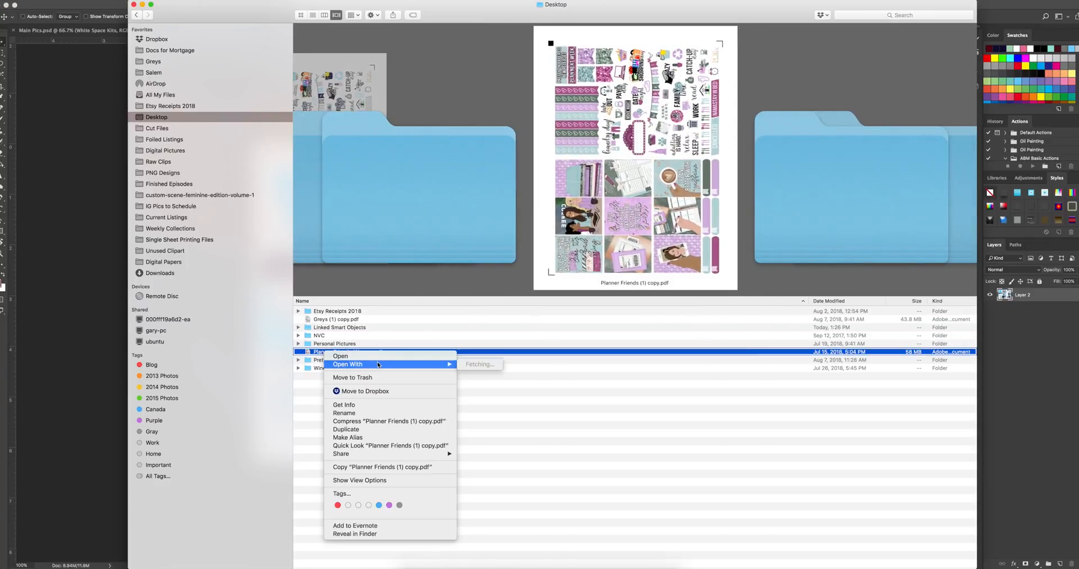
{"action": "left_click", "coordinate": [562, 331]}
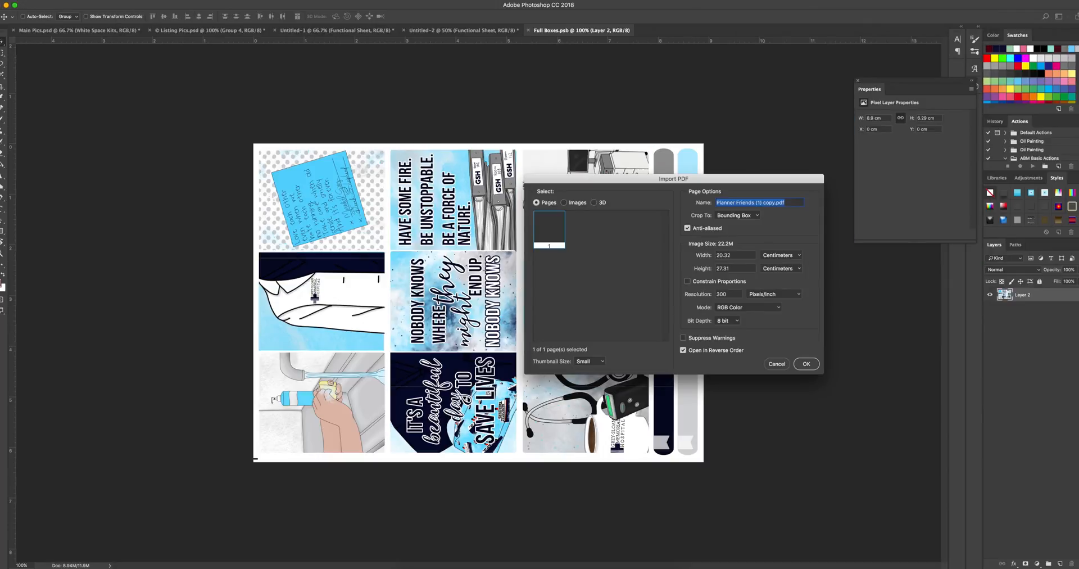
{"action": "key", "text": "Return"}
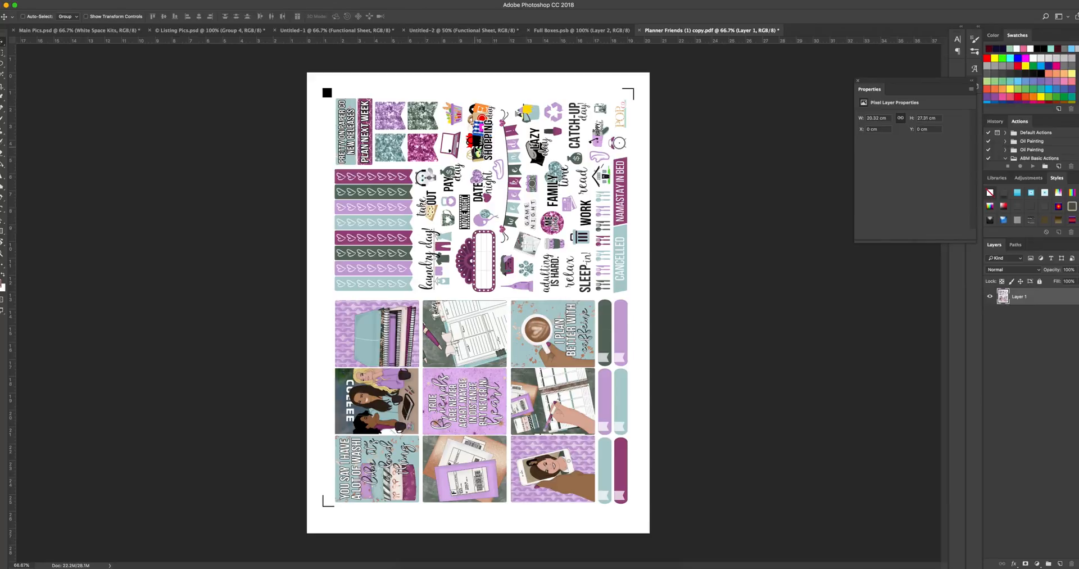
Copy the Planner Friends artwork into Full Boxes.psb, aligned over the old box stickers, save the file and check both untitled mockups.
{"action": "left_click_drag", "start_coordinate": [537, 105], "coordinate": [478, 293]}
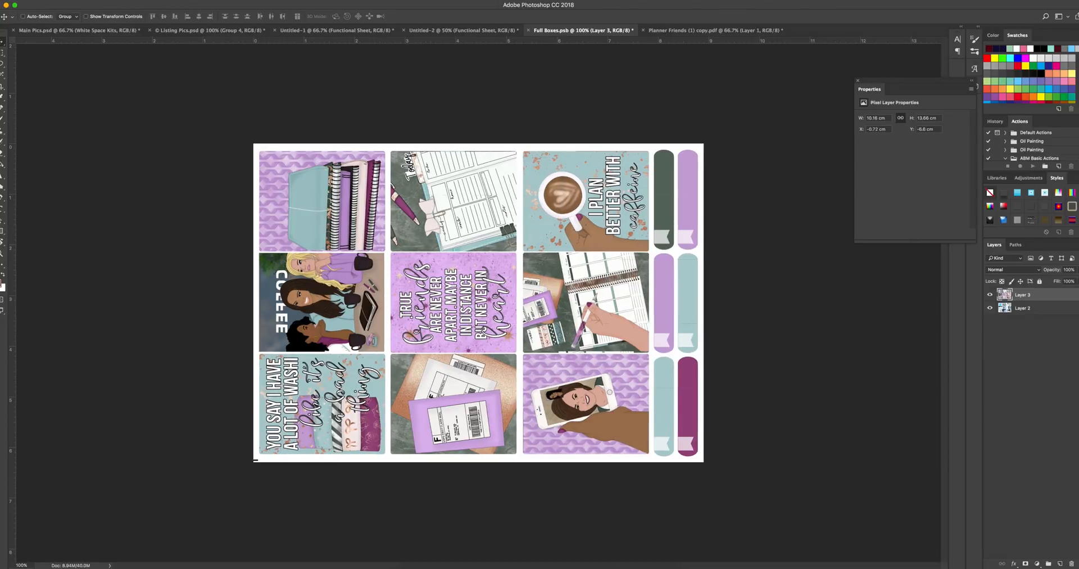
{"action": "left_click", "coordinate": [68, 1]}
{"action": "left_click", "coordinate": [85, 76]}
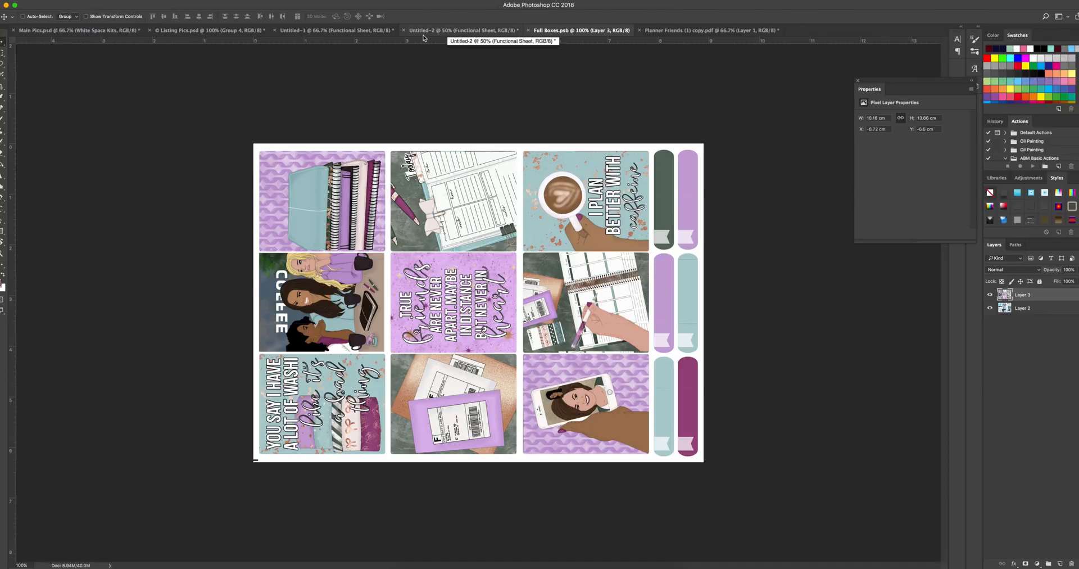
{"action": "left_click", "coordinate": [337, 31]}
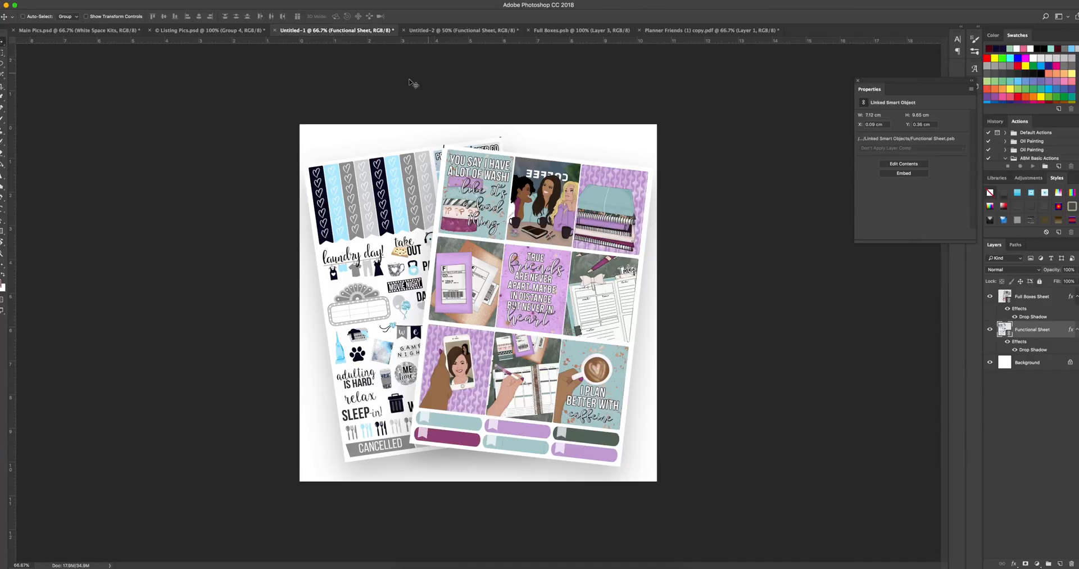
{"action": "left_click", "coordinate": [444, 31]}
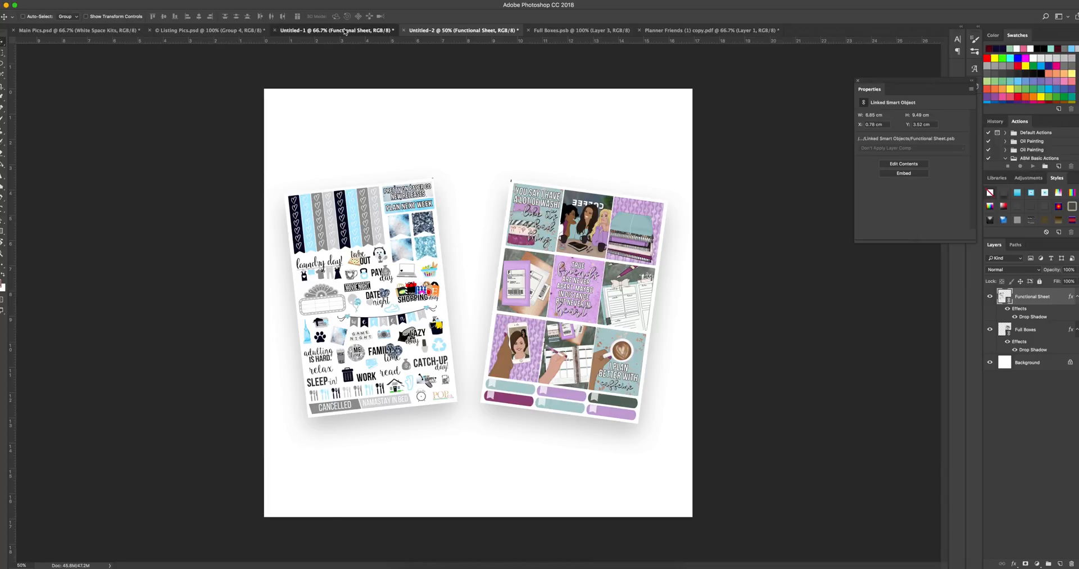
{"action": "left_click", "coordinate": [344, 31]}
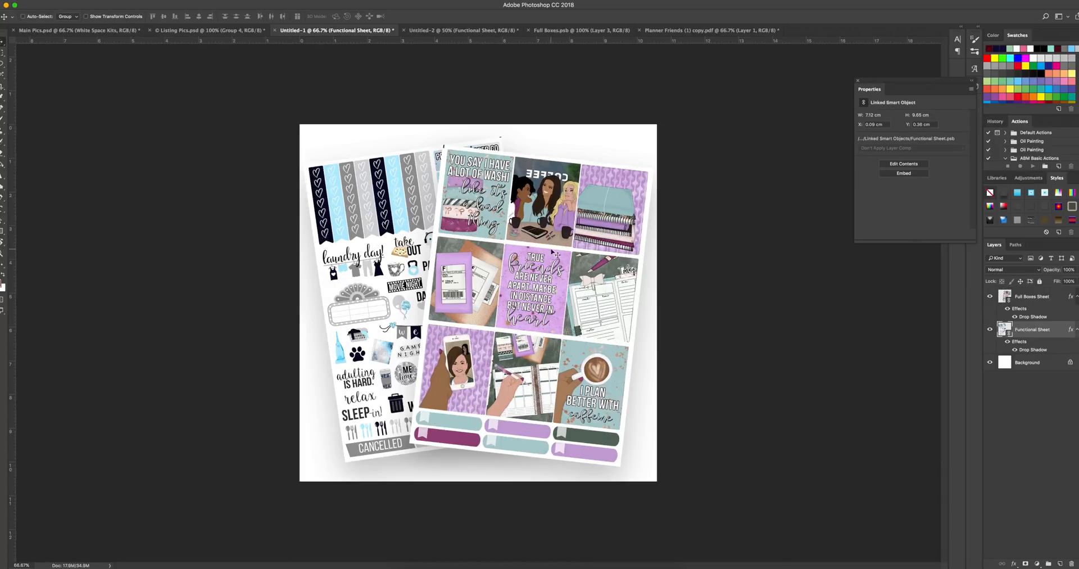
Open the linked Functional Sheet.psb from Untitled-2, copy the Planner Friends artwork over the old functional stickers, and save the file.
{"action": "left_click", "coordinate": [417, 33]}
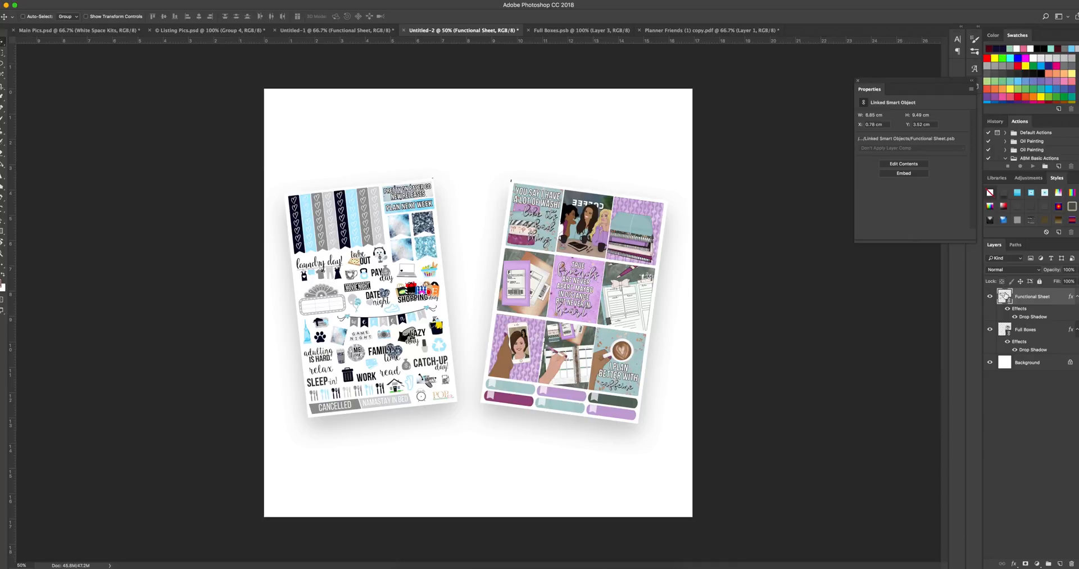
{"action": "double_click", "coordinate": [1005, 295]}
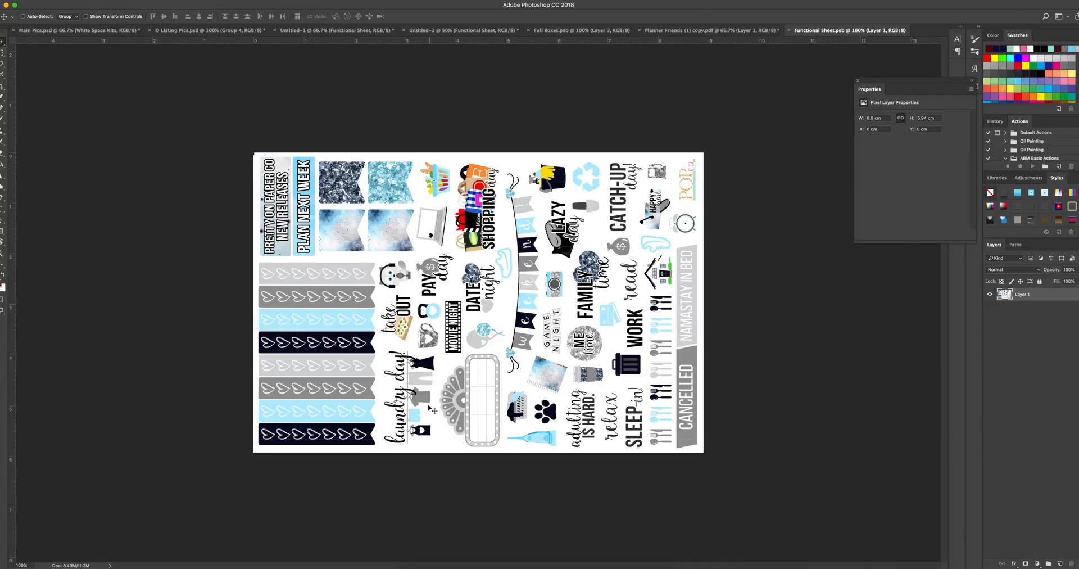
{"action": "left_click", "coordinate": [656, 31]}
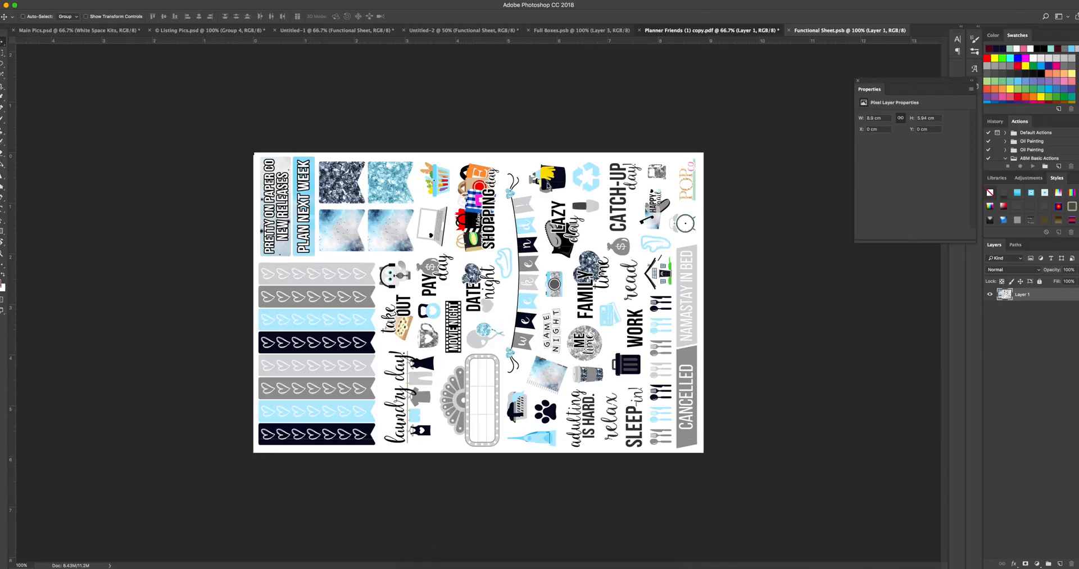
{"action": "left_click_drag", "start_coordinate": [535, 145], "coordinate": [800, 42]}
{"action": "left_click_drag", "start_coordinate": [562, 328], "coordinate": [449, 369]}
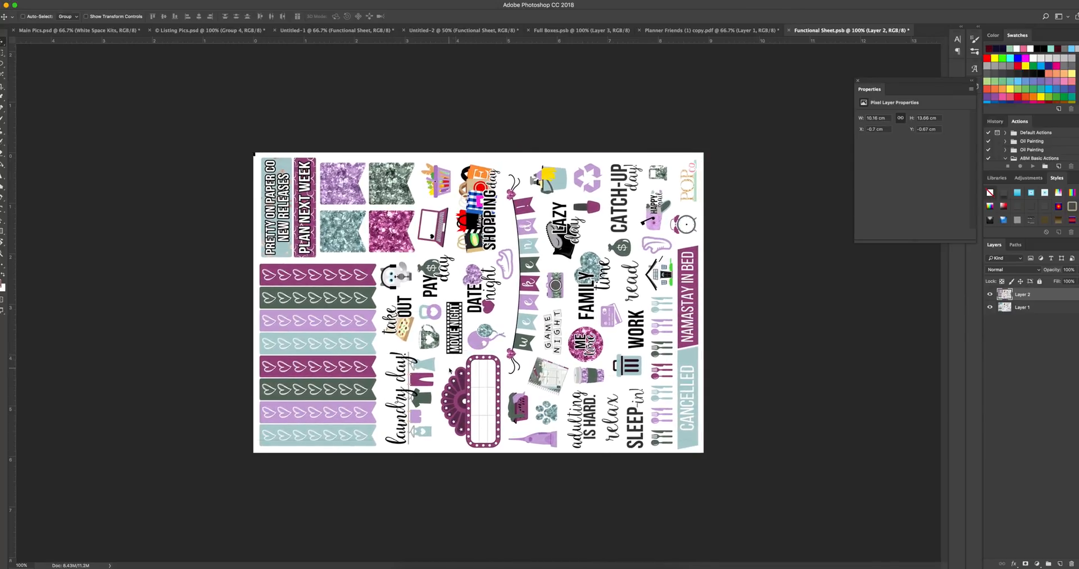
{"action": "left_click", "coordinate": [70, 0]}
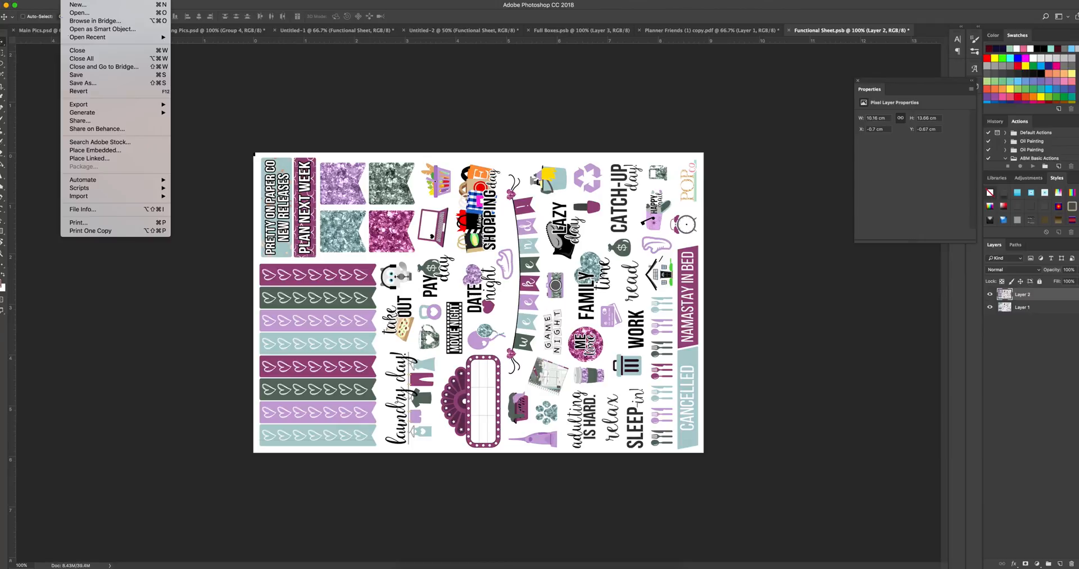
{"action": "left_click", "coordinate": [76, 77]}
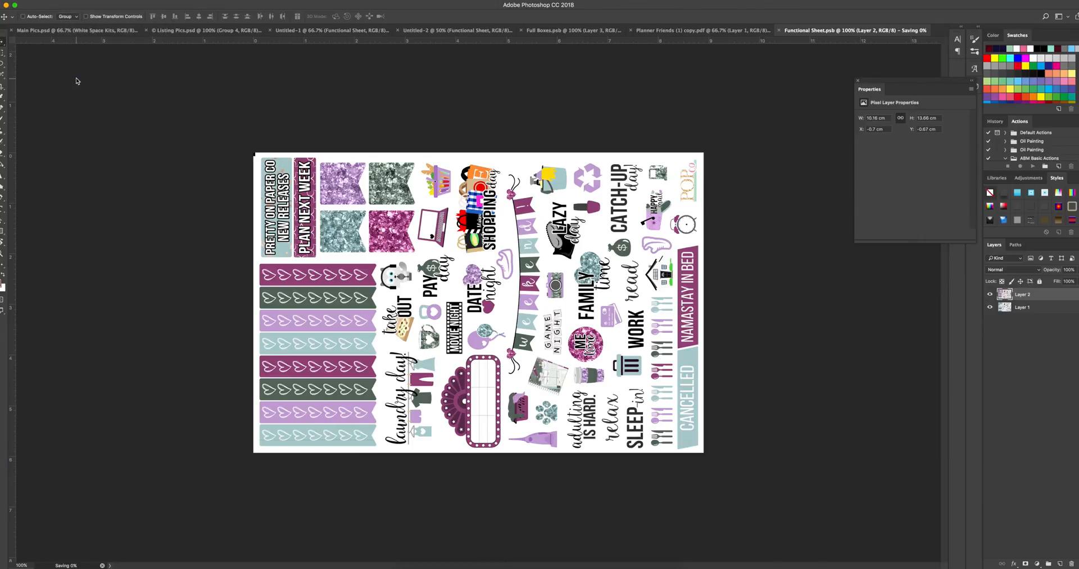
Check the updated functional sheet in the untitled mockups and compare them with the Listing Pics.psd and Main Pics.psd layouts.
{"action": "left_click", "coordinate": [488, 34]}
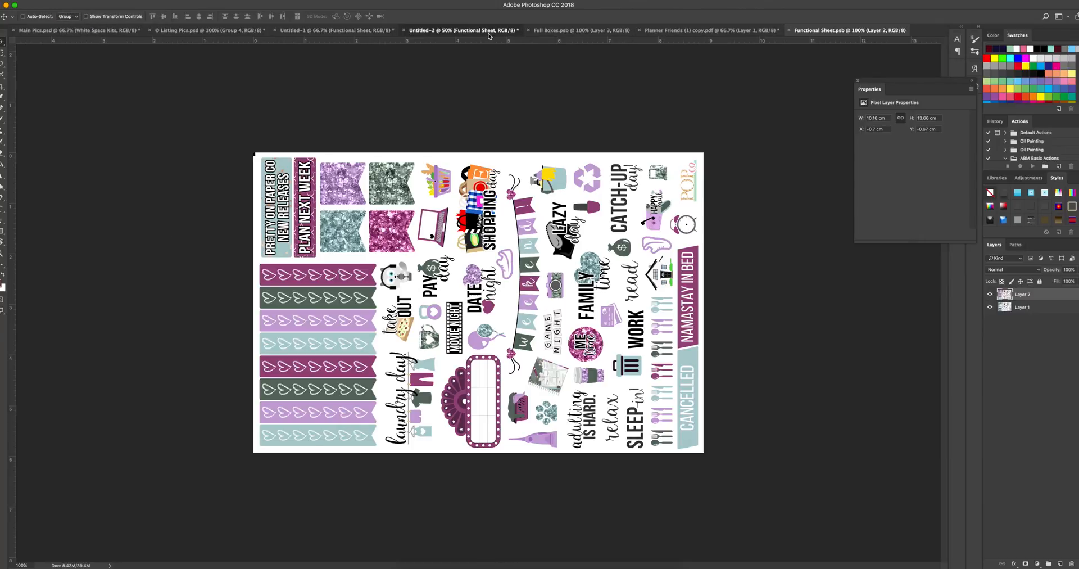
{"action": "left_click", "coordinate": [359, 32]}
{"action": "left_click", "coordinate": [436, 34]}
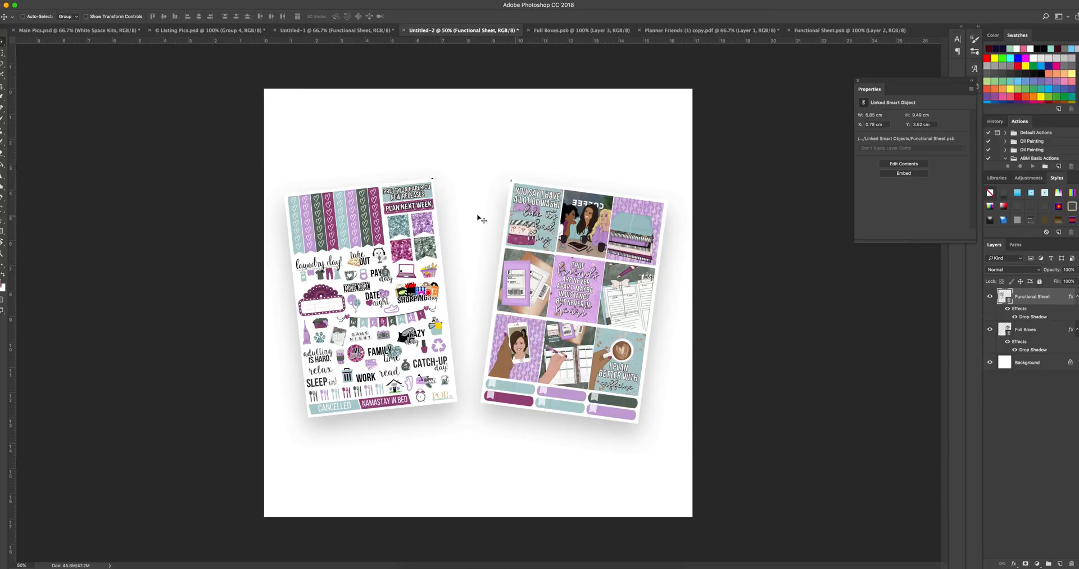
{"action": "left_click", "coordinate": [185, 32]}
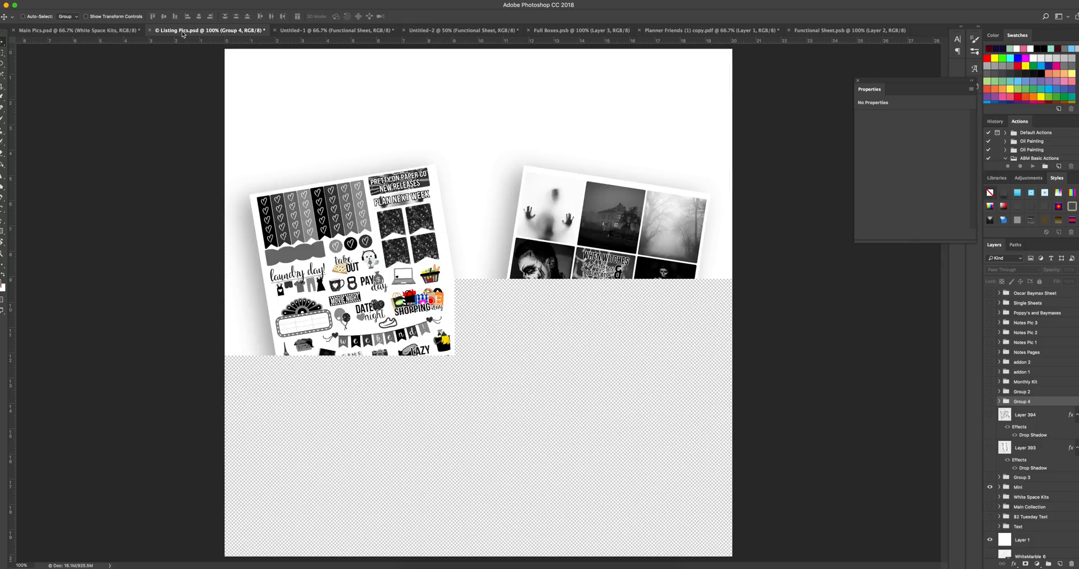
{"action": "left_click", "coordinate": [104, 32]}
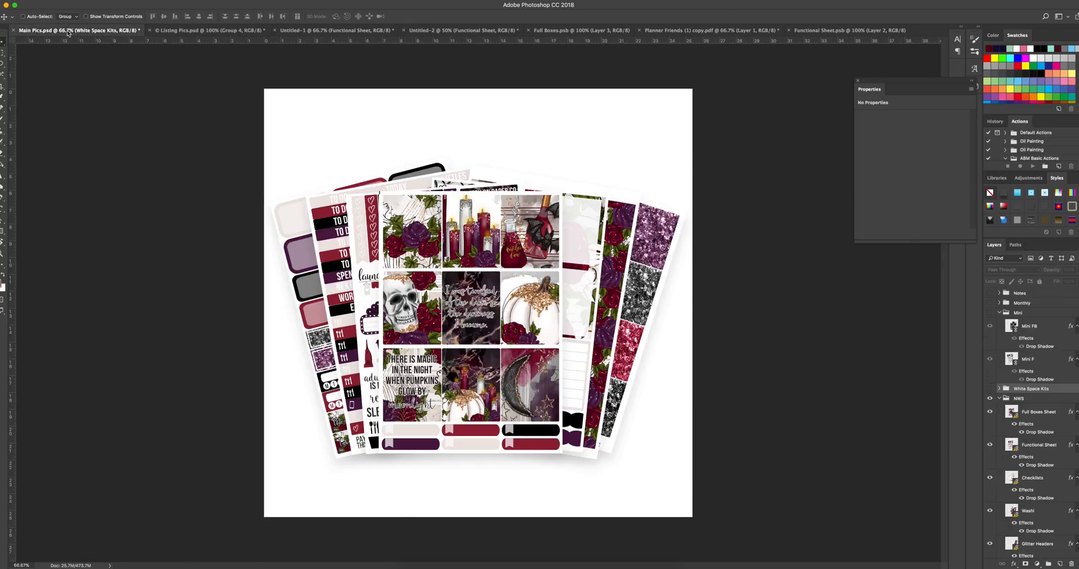
{"action": "left_click", "coordinate": [184, 33]}
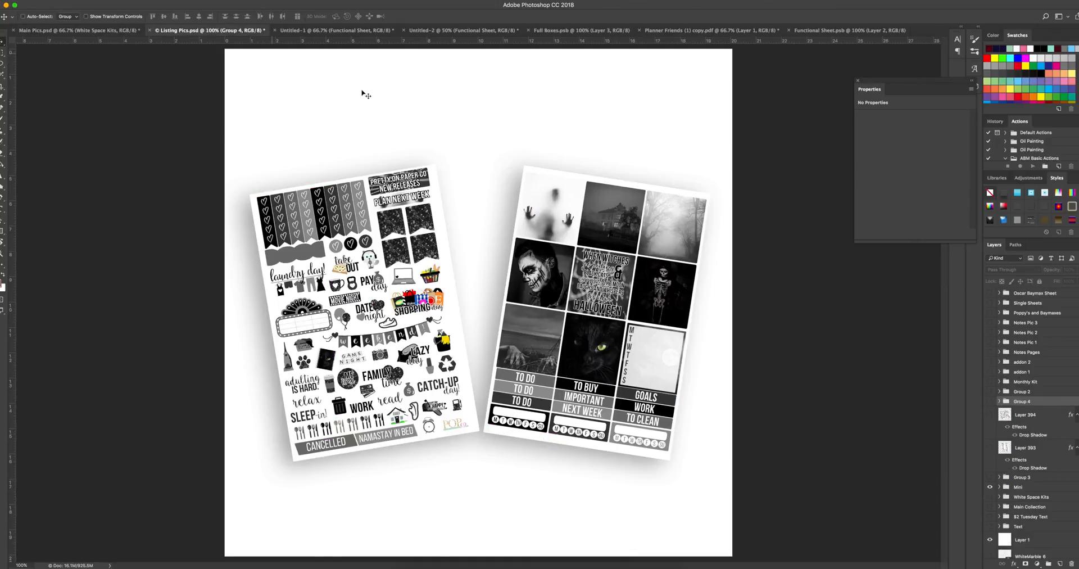
Hide the Mini group in Listing Pics.psd, expand the Main Collection group and make it visible.
{"action": "left_click", "coordinate": [990, 487]}
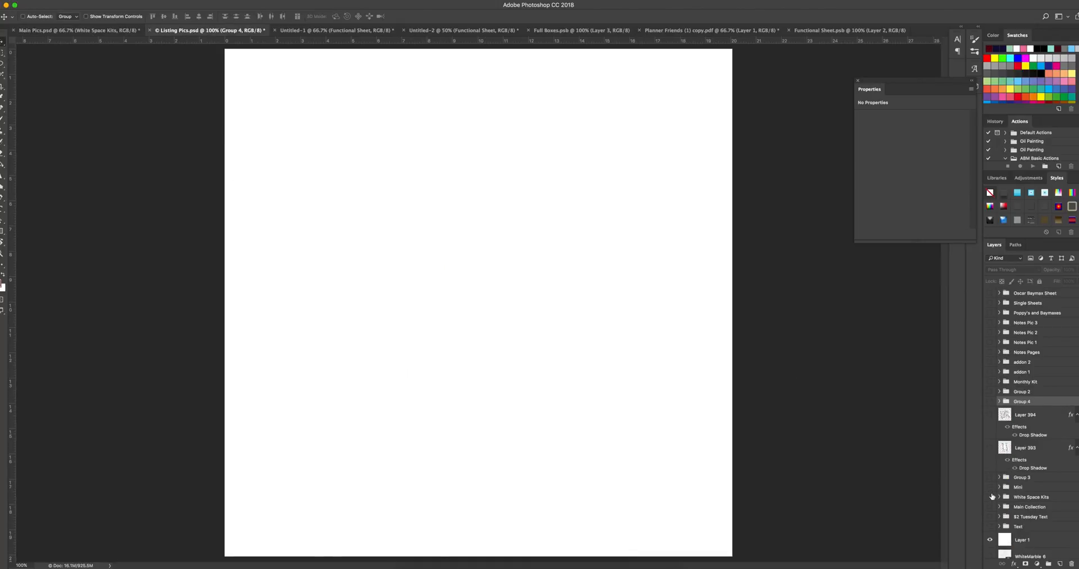
{"action": "left_click", "coordinate": [999, 506]}
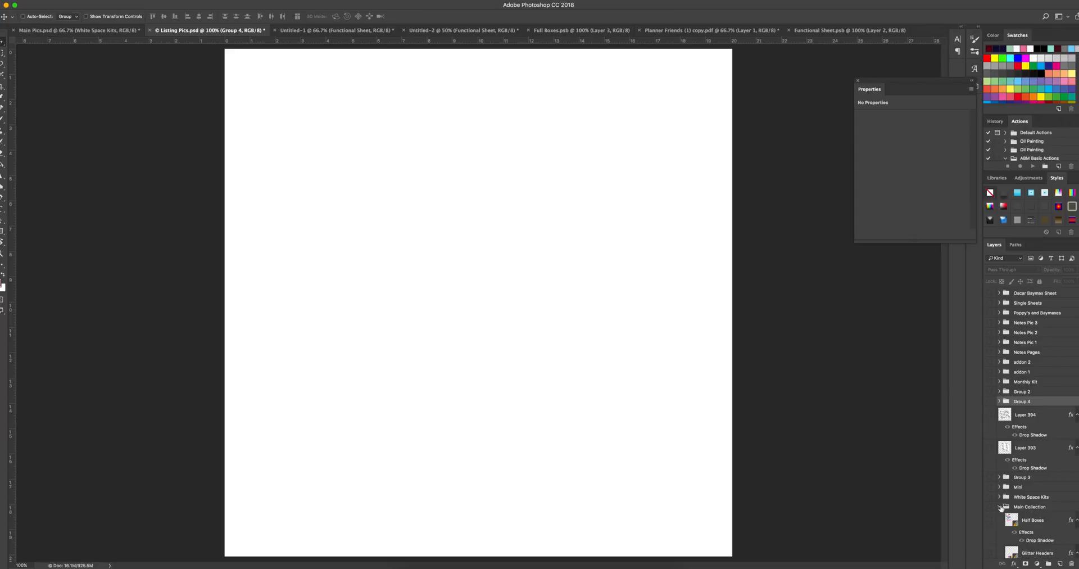
{"action": "scroll", "coordinate": [1000, 508], "scroll_direction": "down", "scroll_amount": 5}
{"action": "scroll", "coordinate": [997, 519], "scroll_direction": "down", "scroll_amount": 2}
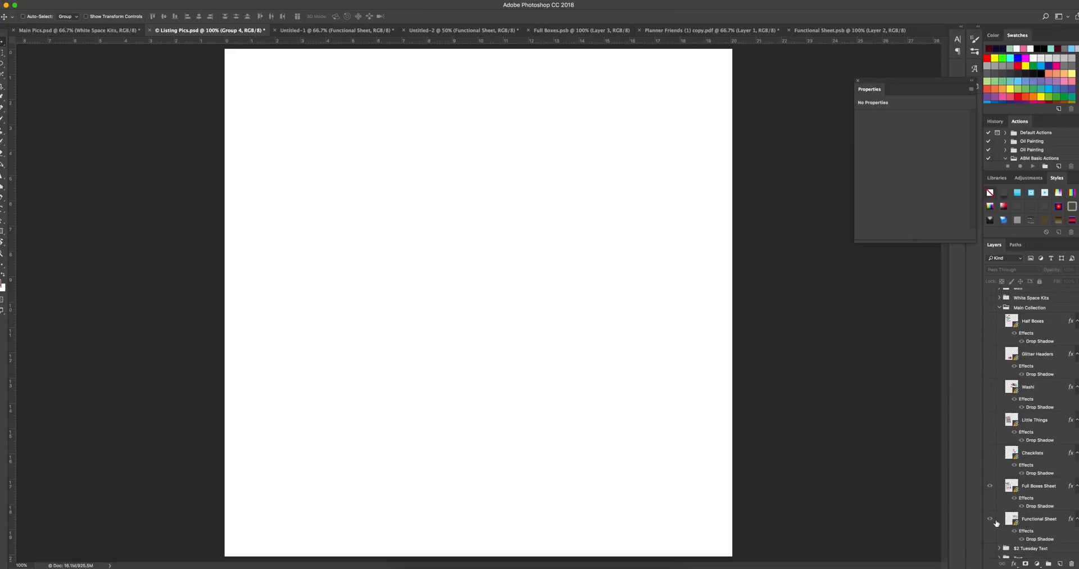
{"action": "left_click", "coordinate": [989, 308]}
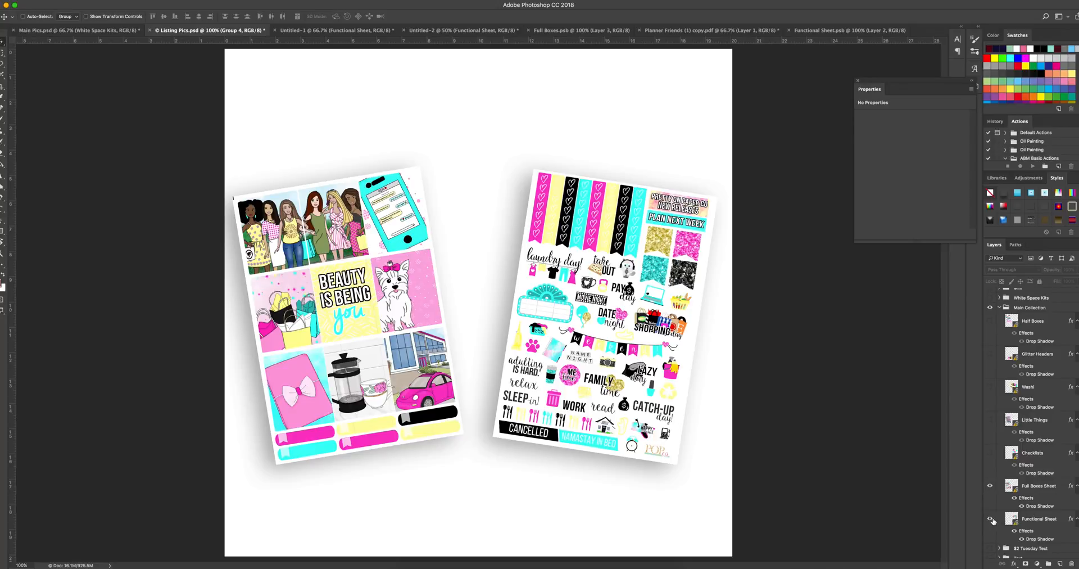
Hide the Functional Sheet and Full Boxes Sheet layers and show Checklists and Little Things instead.
{"action": "left_click", "coordinate": [990, 518]}
{"action": "left_click", "coordinate": [990, 485]}
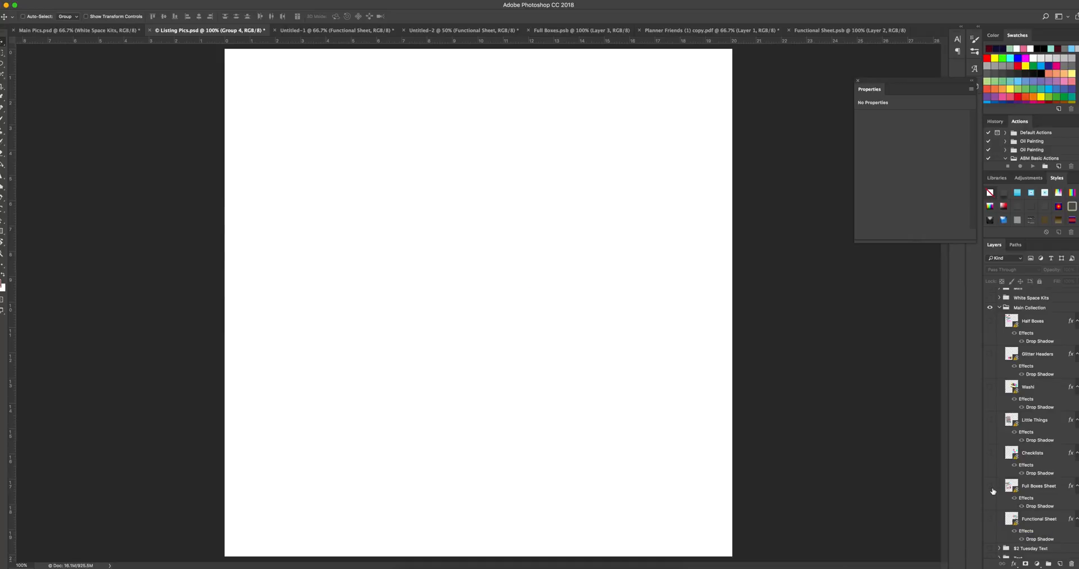
{"action": "left_click", "coordinate": [990, 452]}
{"action": "left_click", "coordinate": [990, 421]}
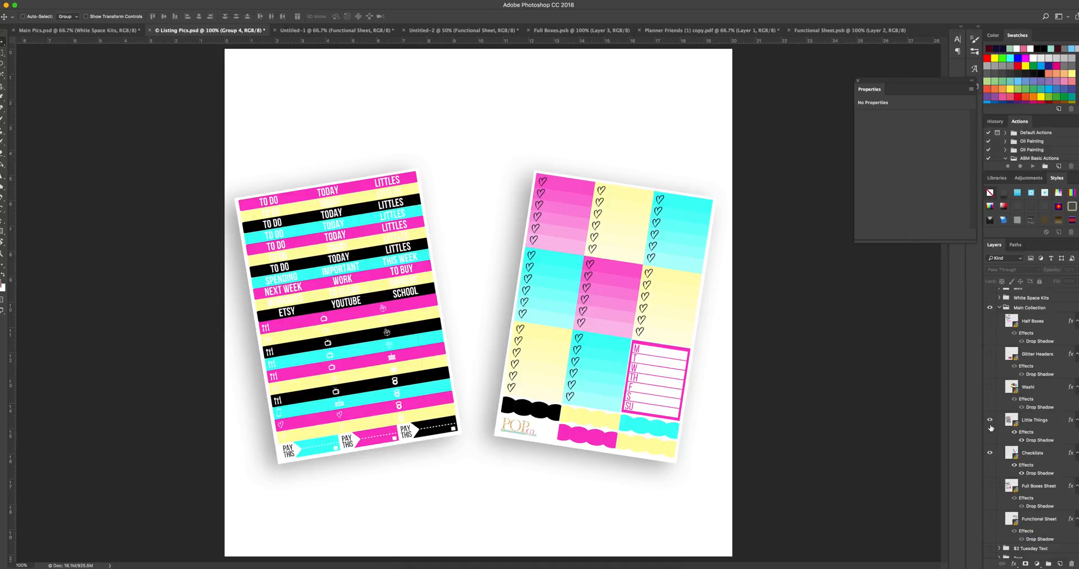
Hide the Little Things and Checklists layers and show the Washi, Glitter Headers and Half Boxes layers.
{"action": "left_click", "coordinate": [990, 428]}
{"action": "left_click", "coordinate": [990, 452]}
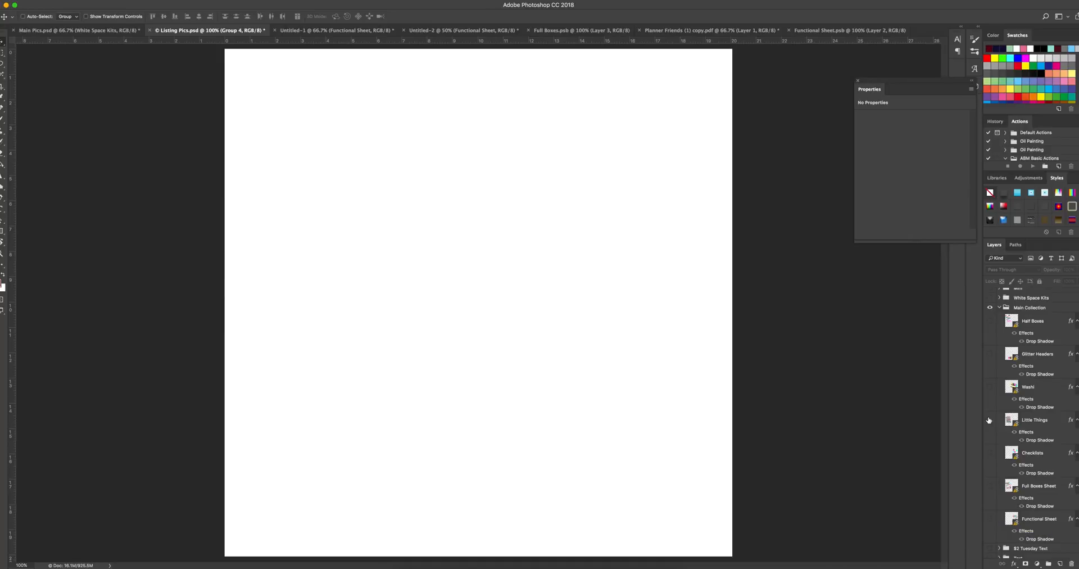
{"action": "left_click", "coordinate": [990, 386]}
{"action": "left_click", "coordinate": [990, 354]}
{"action": "left_click", "coordinate": [990, 320]}
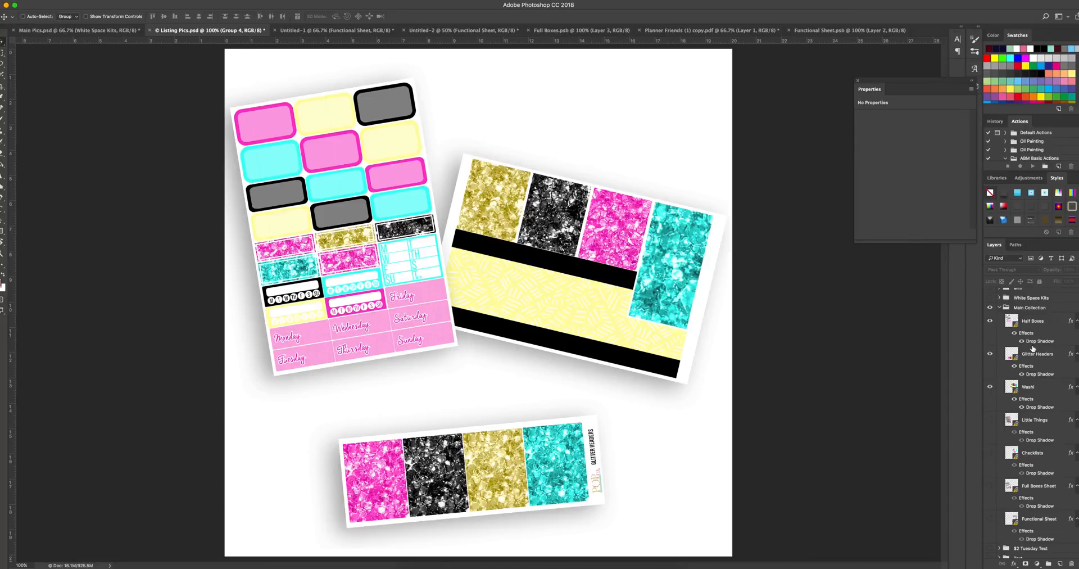
Open the linked contents of the Half Boxes layer to inspect its artwork, and close Half Boxes.psb without editing it.
{"action": "left_click", "coordinate": [1045, 319]}
{"action": "left_click_drag", "start_coordinate": [687, 294], "coordinate": [709, 302]}
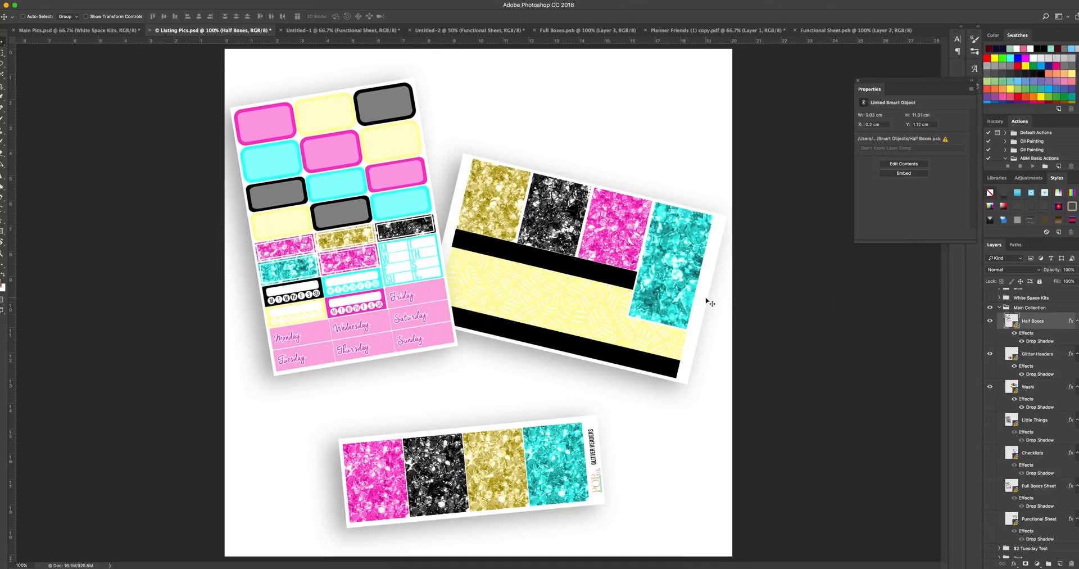
{"action": "double_click", "coordinate": [1011, 320]}
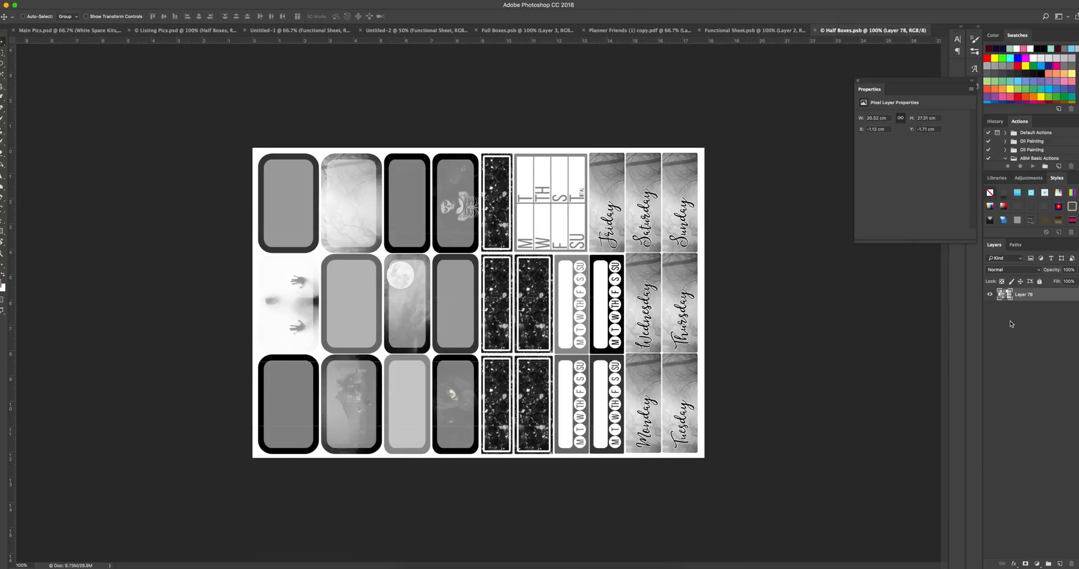
{"action": "left_click", "coordinate": [815, 31]}
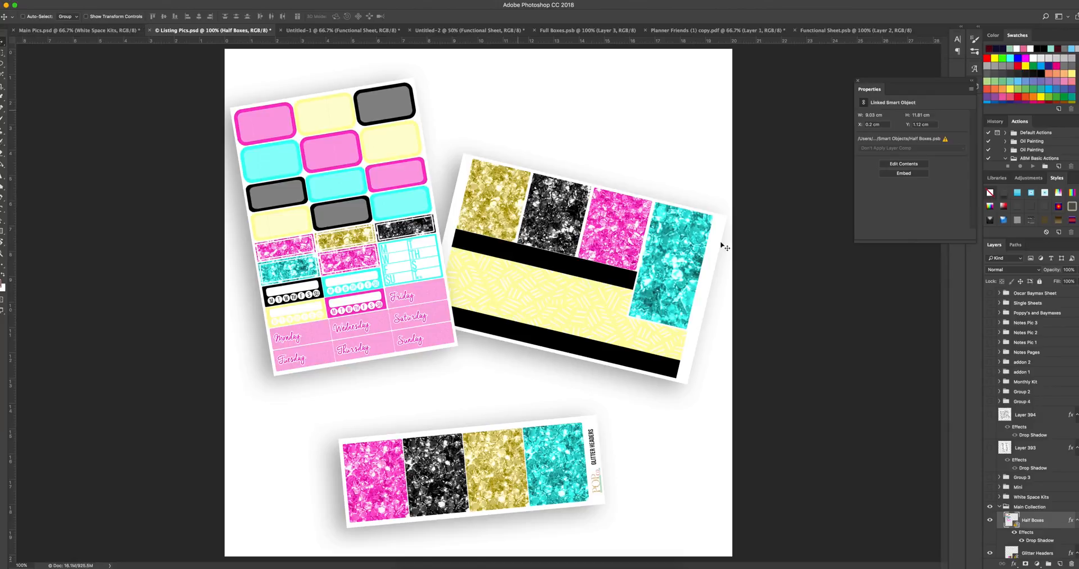
Collapse the Main Collection group and review the sticker sheet layouts in the Untitled-1 and Untitled-2 mockups.
{"action": "left_click", "coordinate": [998, 507]}
{"action": "left_click", "coordinate": [349, 33]}
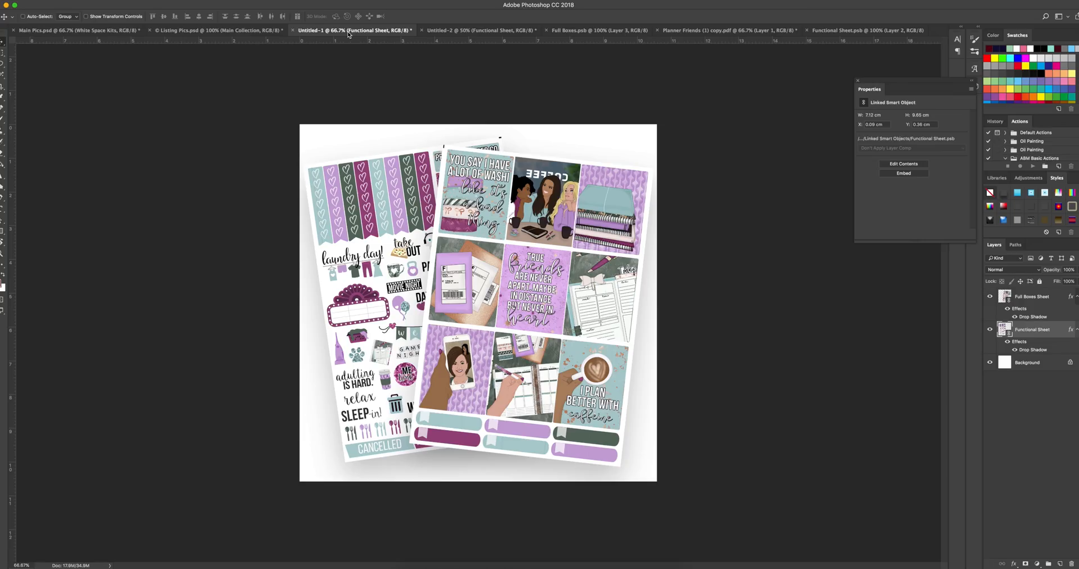
{"action": "left_click", "coordinate": [450, 33]}
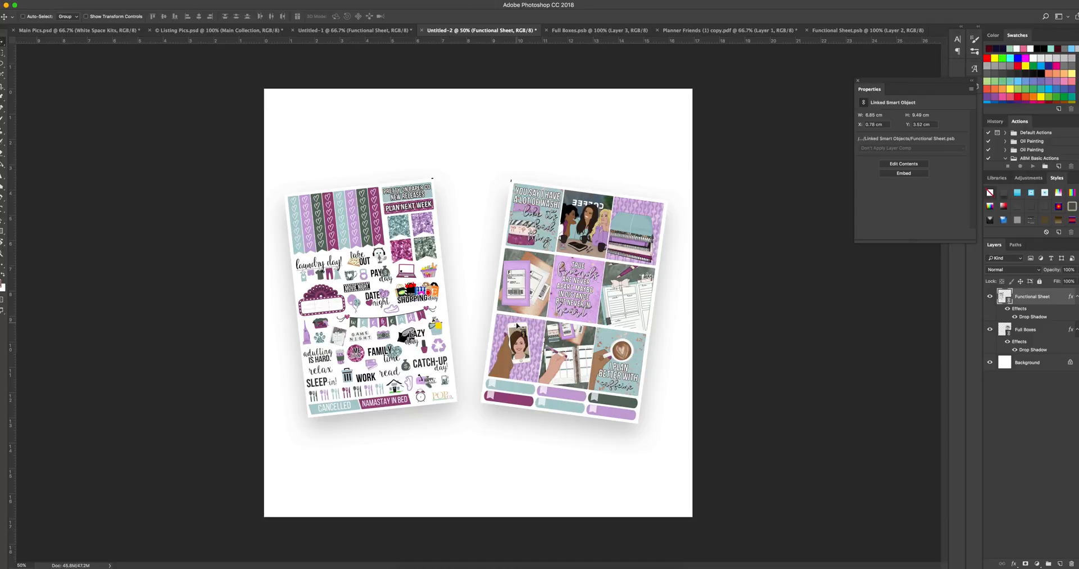